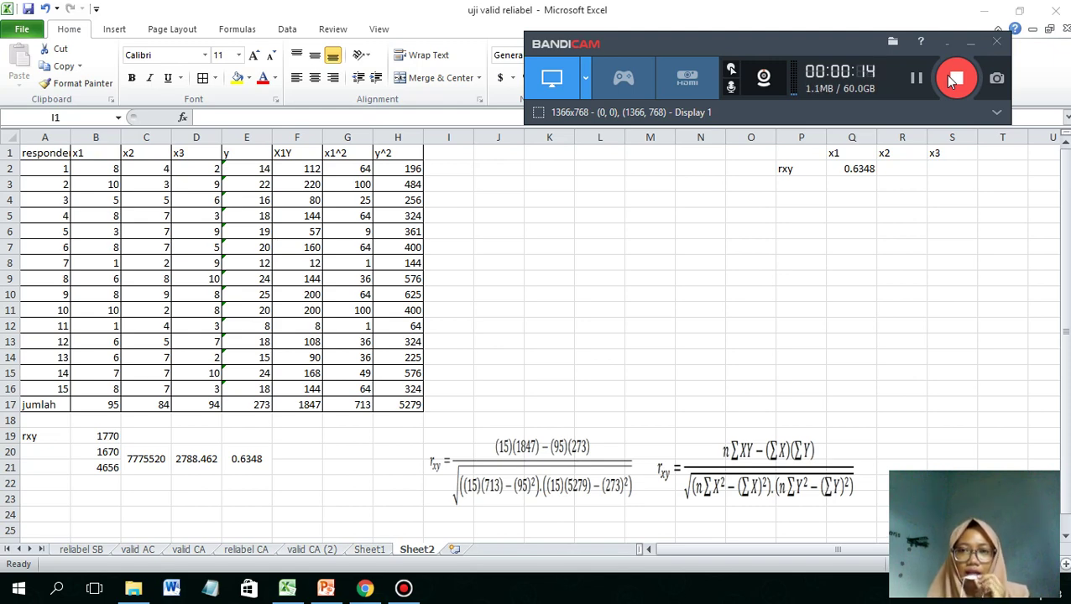
Step: Enter the column header x2y in cell I1
{"action": "left_click", "coordinate": [433, 152]}
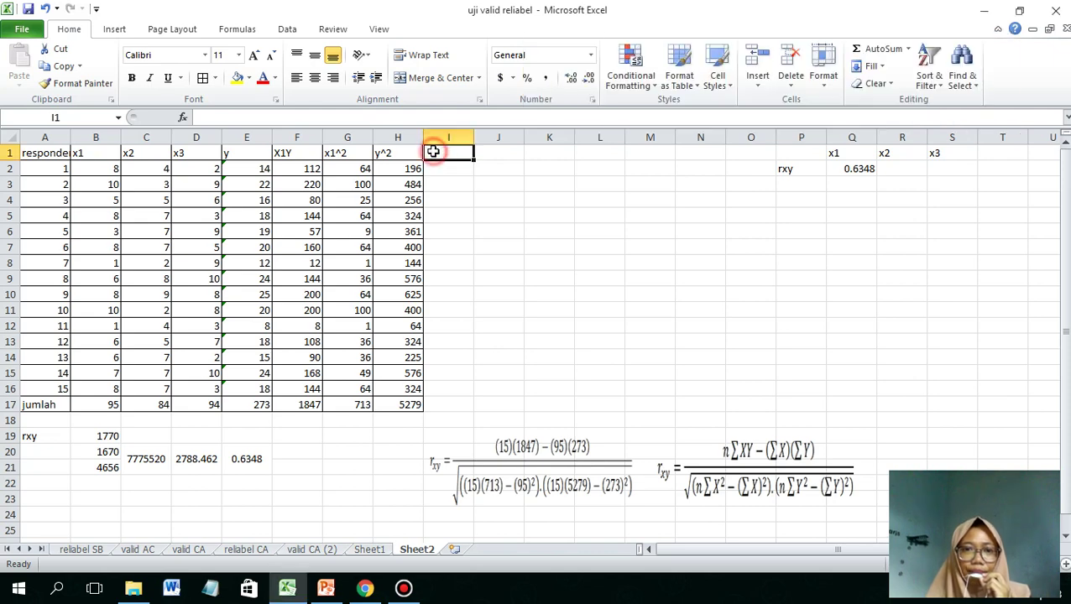
{"action": "type", "text": "x2"}
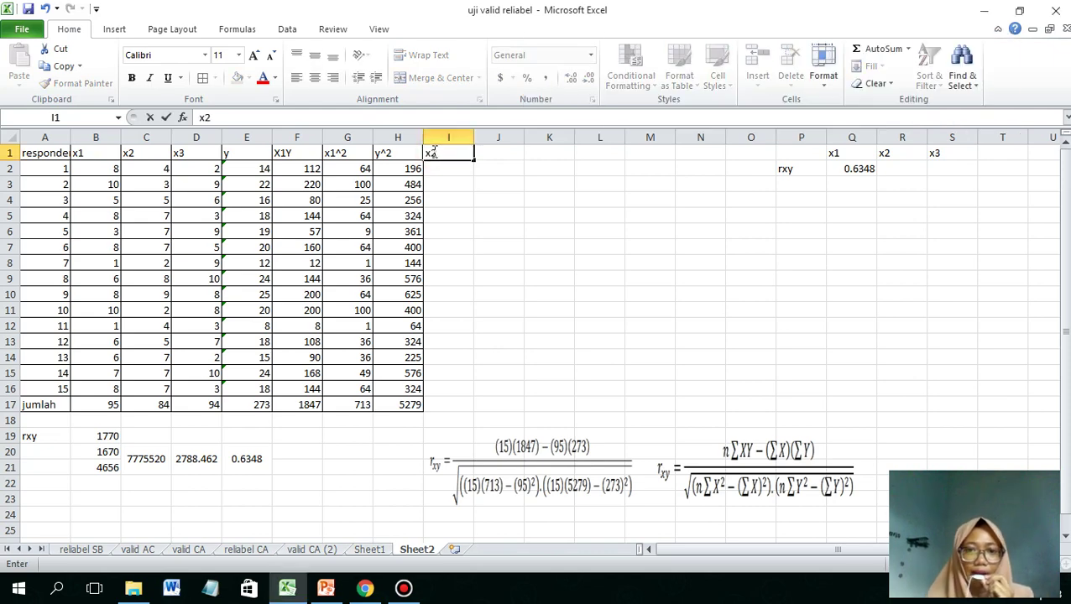
{"action": "key", "text": "Return"}
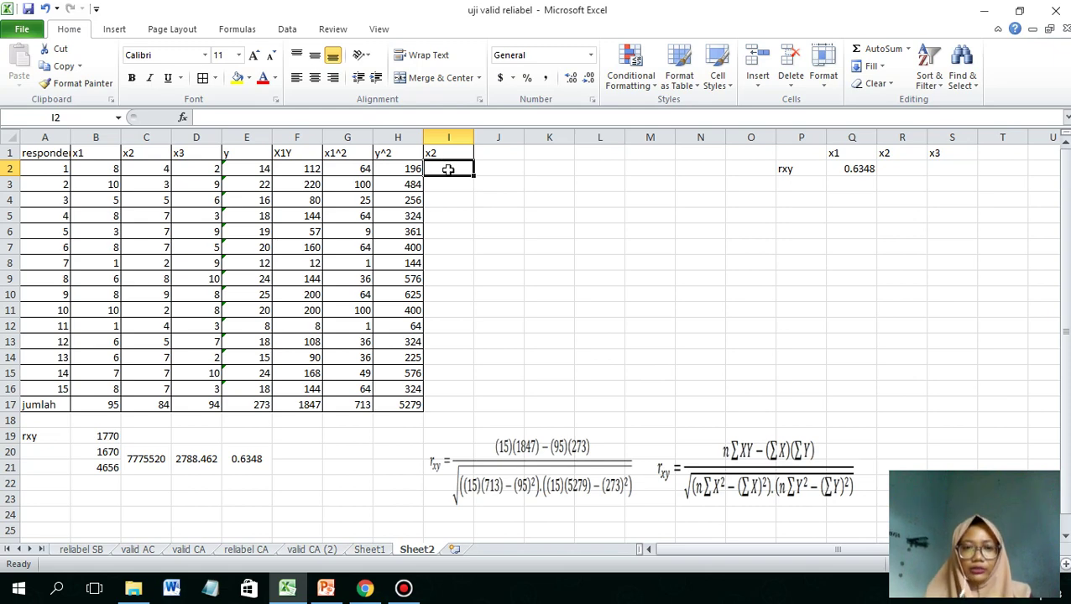
{"action": "type", "text": "="}
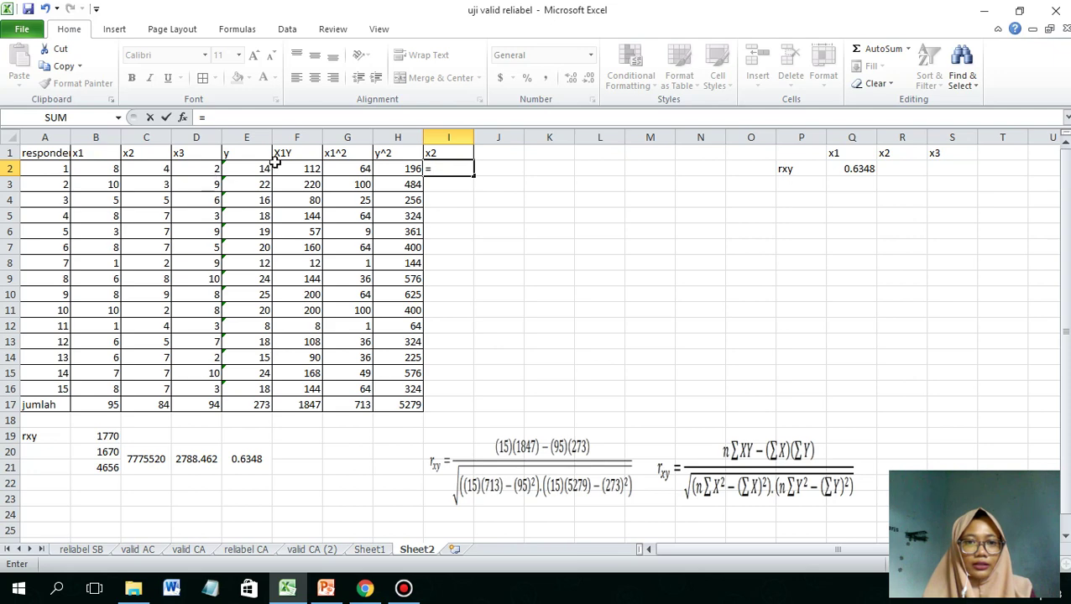
{"action": "key", "text": "BackSpace"}
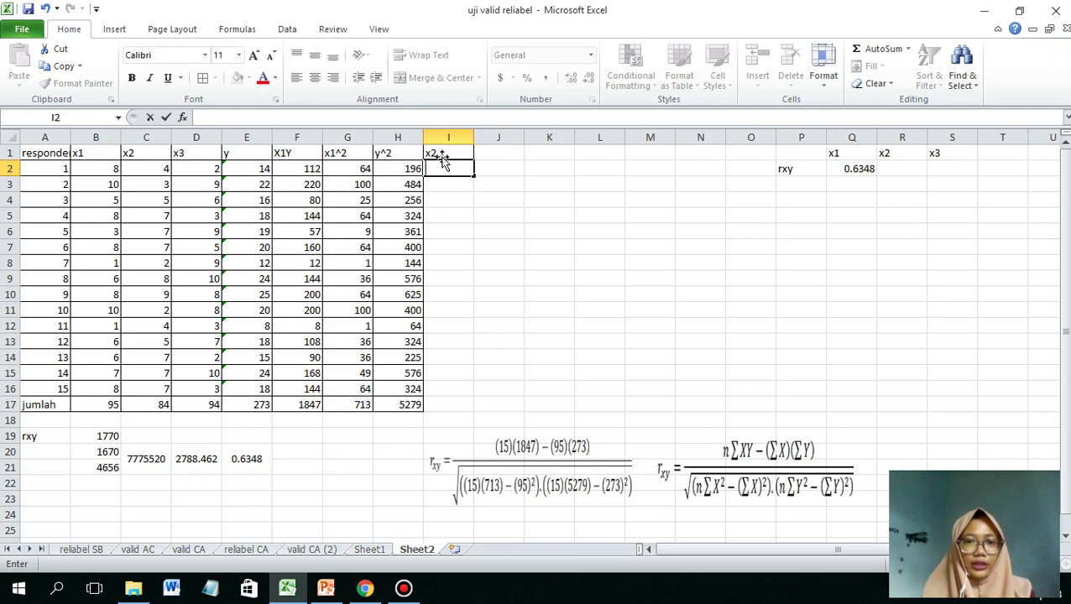
{"action": "left_click", "coordinate": [444, 149]}
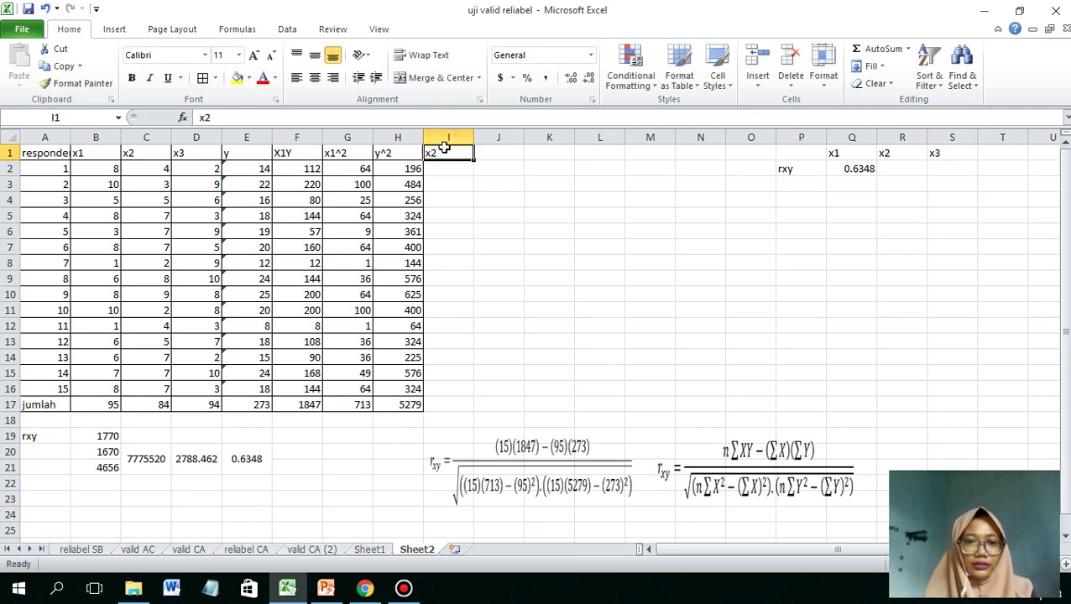
{"action": "left_click", "coordinate": [382, 116]}
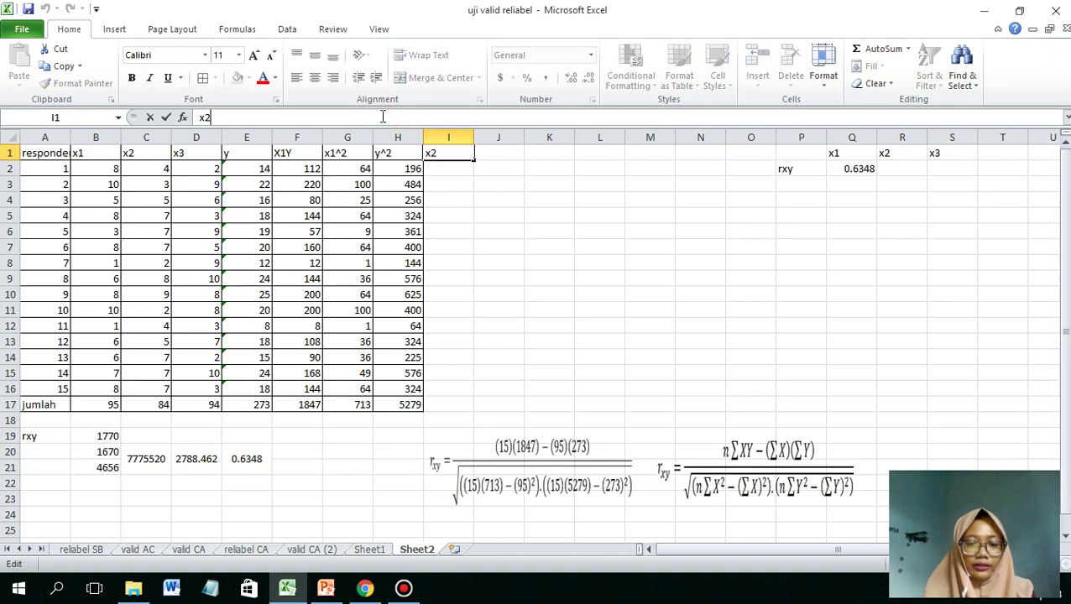
{"action": "type", "text": "y"}
{"action": "key", "text": "Return"}
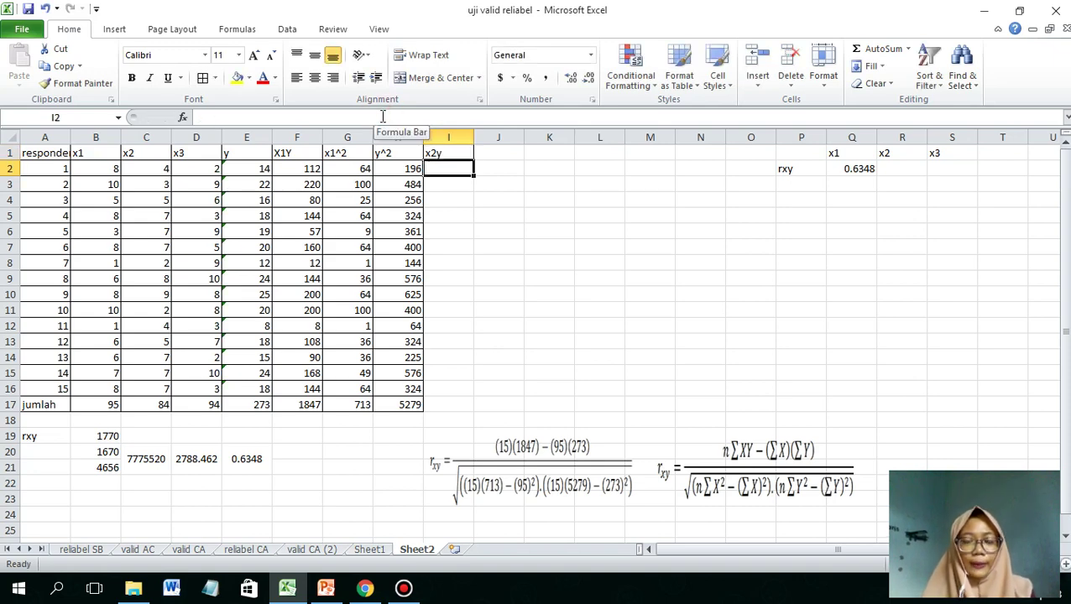
Step: Enter the formula =C2*E2 in I2 to multiply the first respondent's x2 by y
{"action": "type", "text": "="}
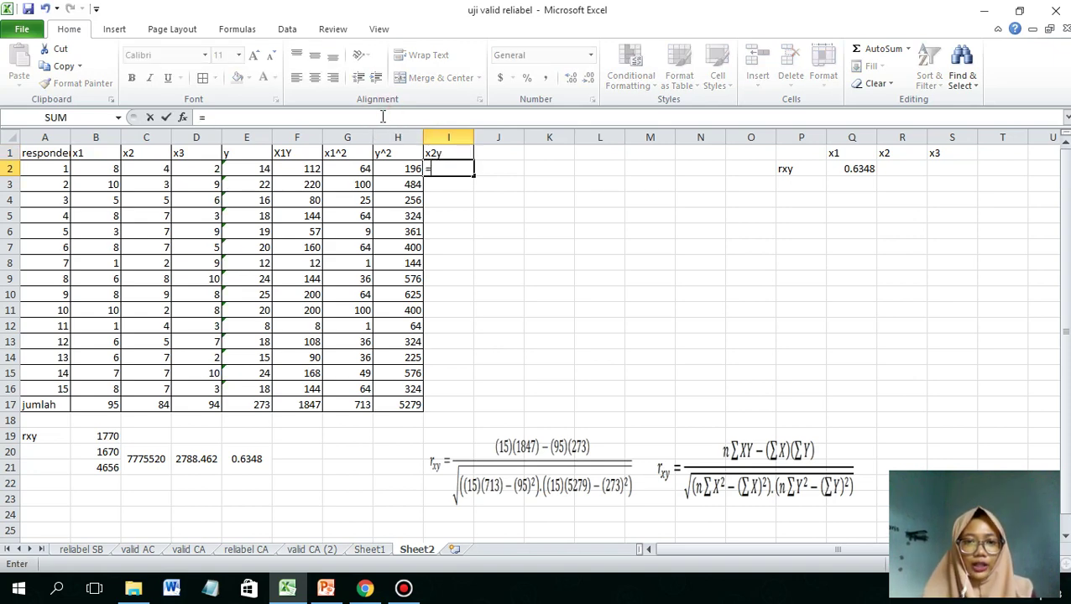
{"action": "left_click", "coordinate": [147, 170]}
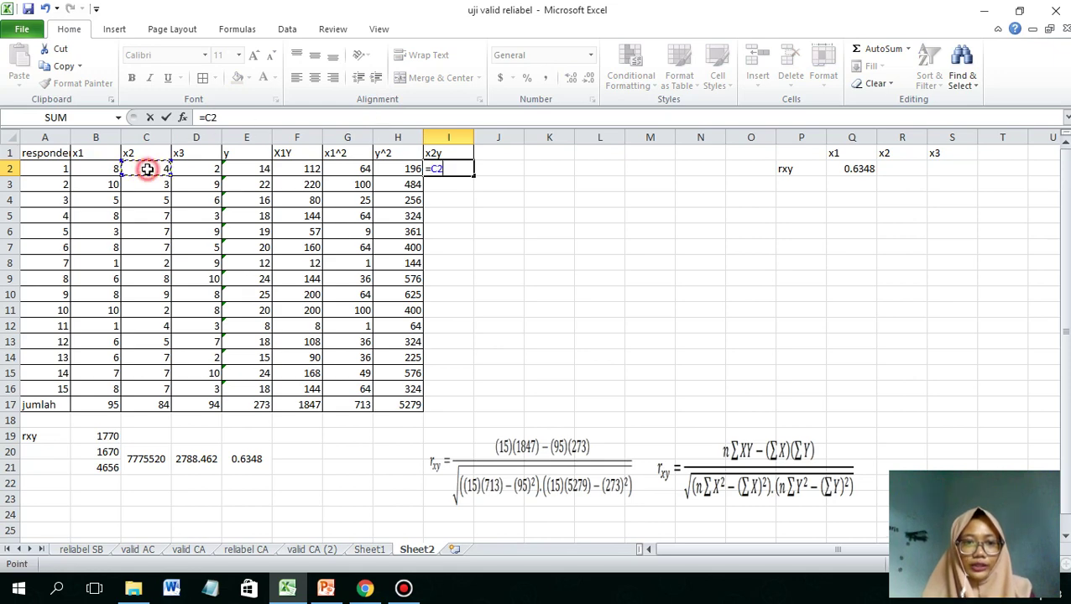
{"action": "type", "text": "*"}
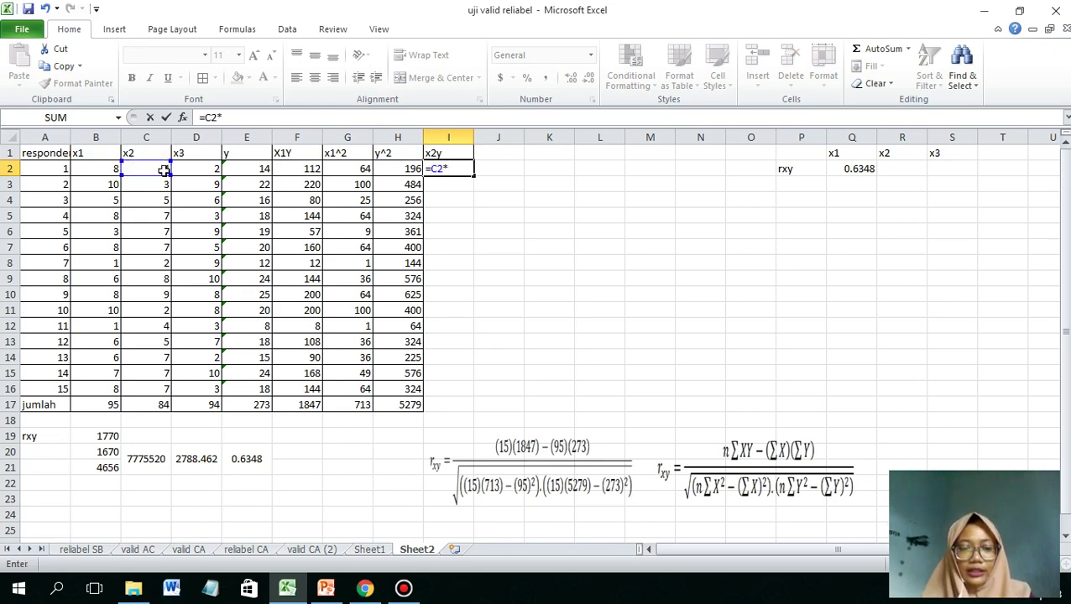
{"action": "left_click", "coordinate": [241, 172]}
{"action": "key", "text": "Return"}
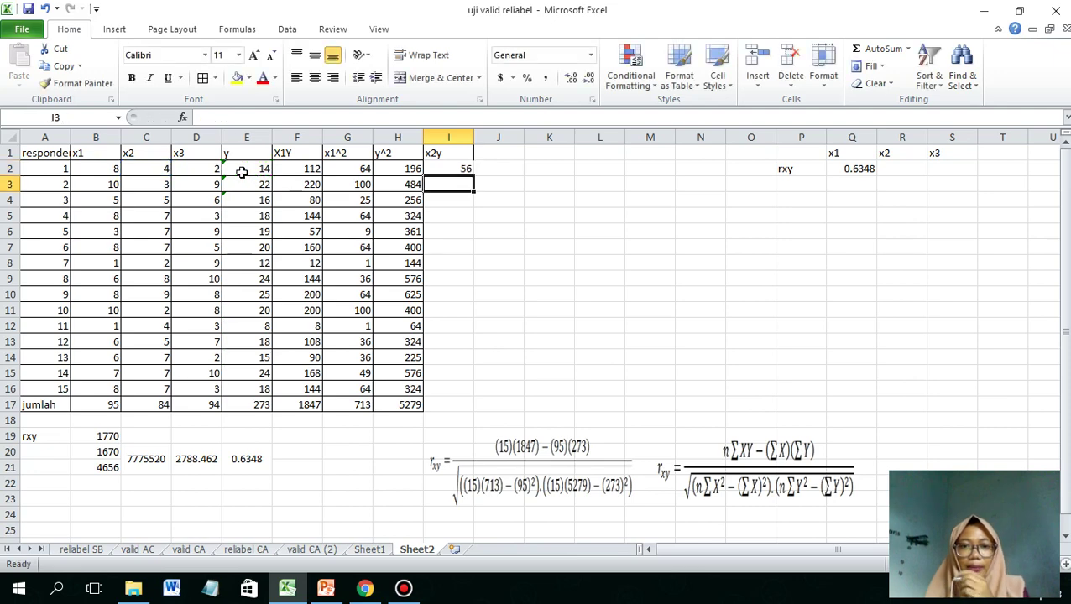
Step: Fill the x2y formula down for all 15 respondents and extend the jumlah sum from H17 to I17
{"action": "key", "text": "Up"}
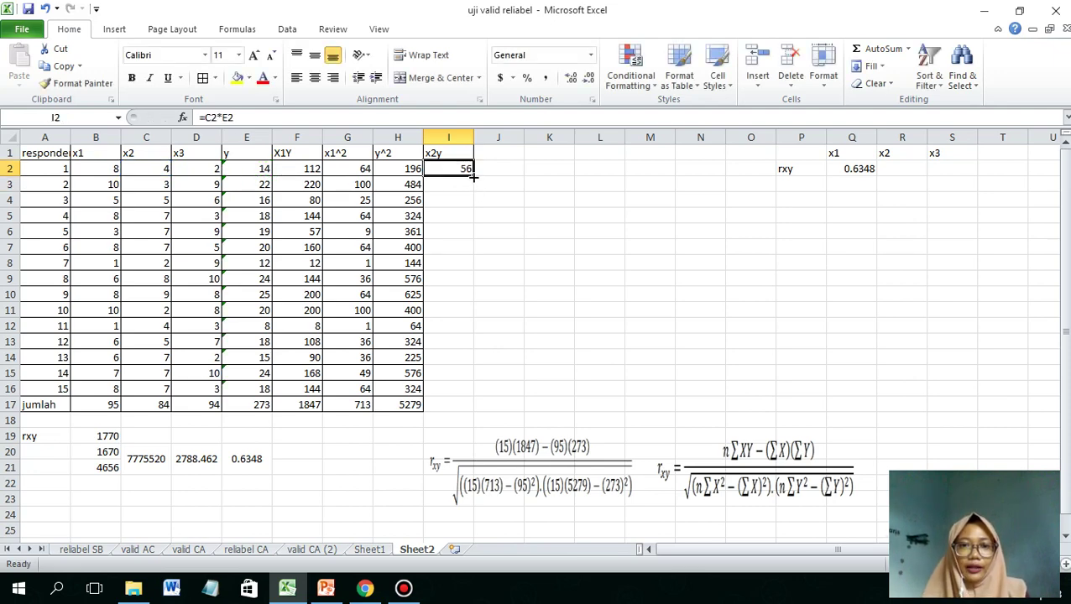
{"action": "left_click_drag", "start_coordinate": [473, 175], "coordinate": [476, 413]}
{"action": "left_click", "coordinate": [407, 406]}
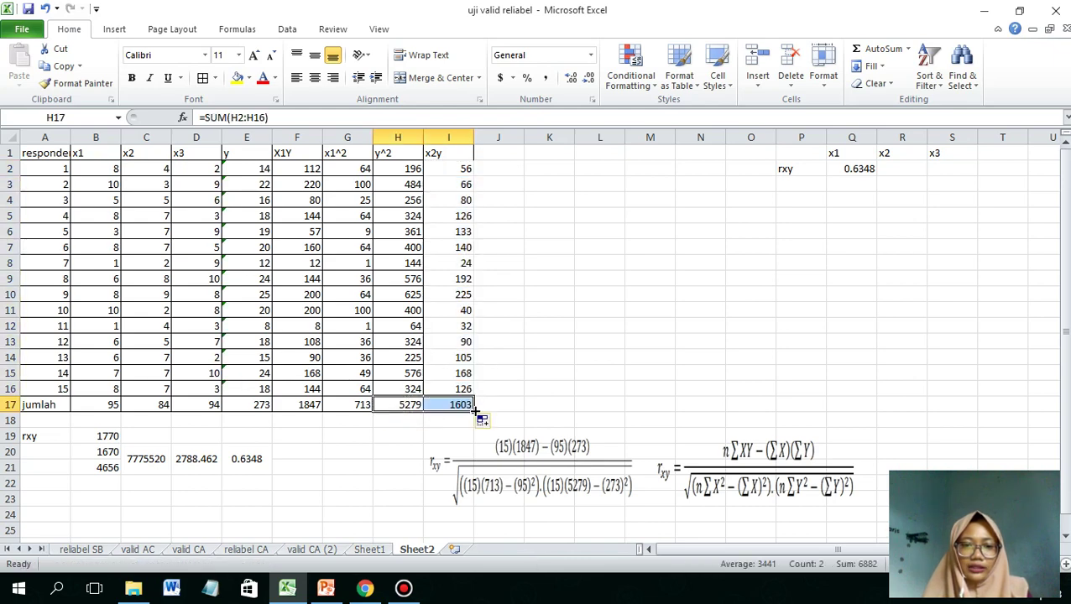
{"action": "left_click", "coordinate": [570, 202]}
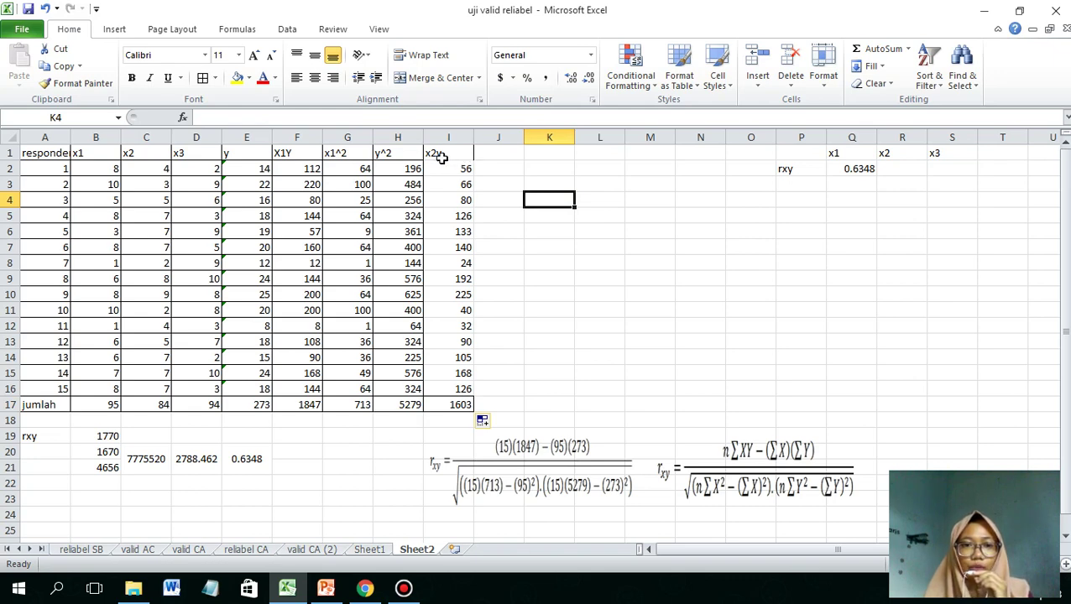
Step: Enter the column header x2^2 in cell J1
{"action": "left_click", "coordinate": [494, 155]}
{"action": "type", "text": "x"}
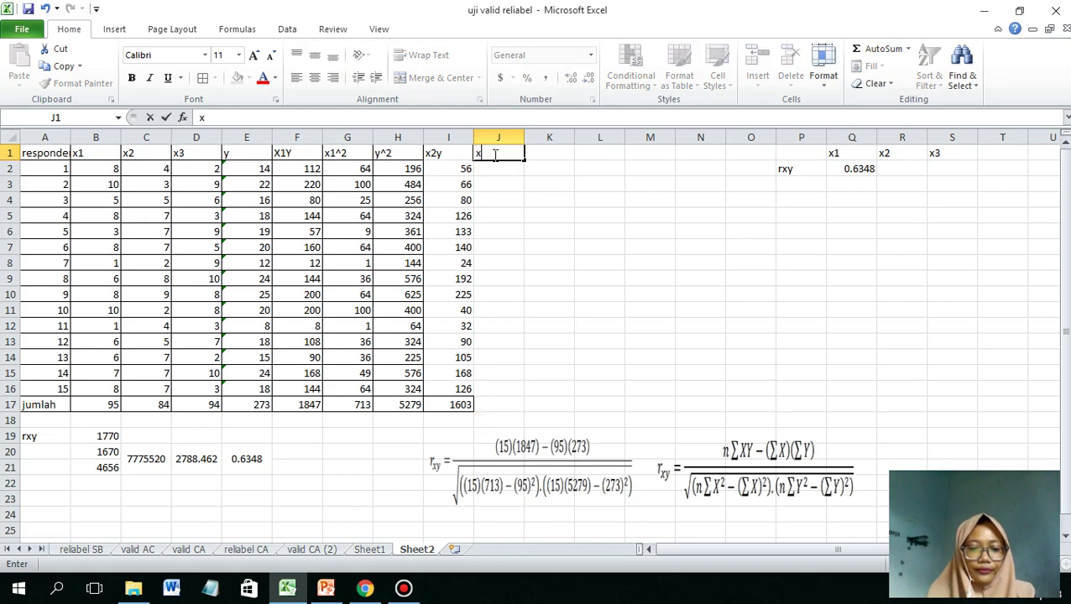
{"action": "type", "text": "2"}
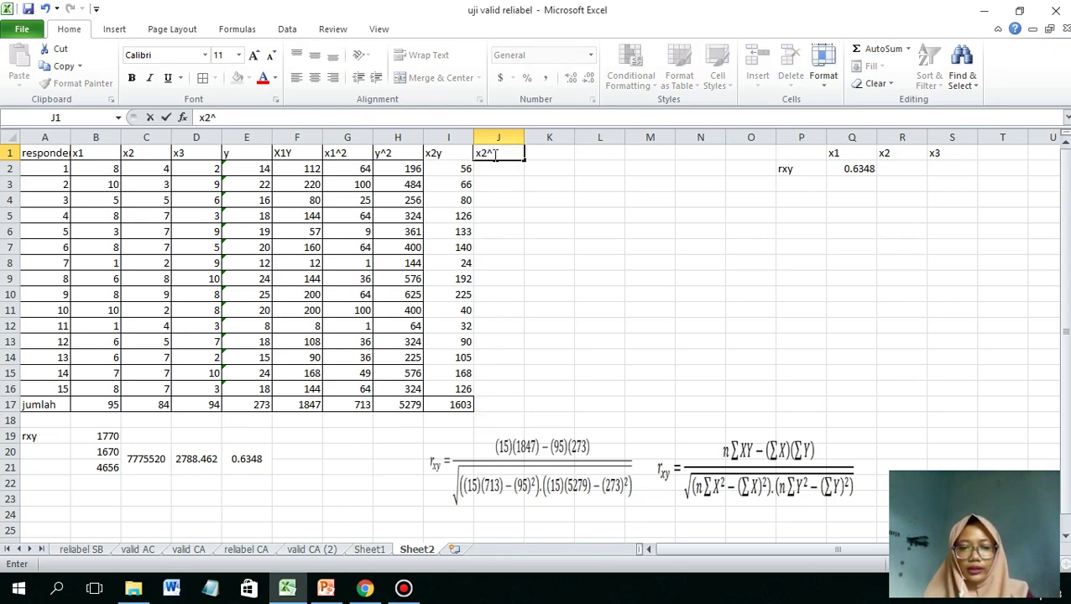
{"action": "type", "text": "^"}
{"action": "key", "text": "Return"}
Step: Enter the formula =C2^2 in J2 to square the first respondent's x2 value
{"action": "type", "text": "="}
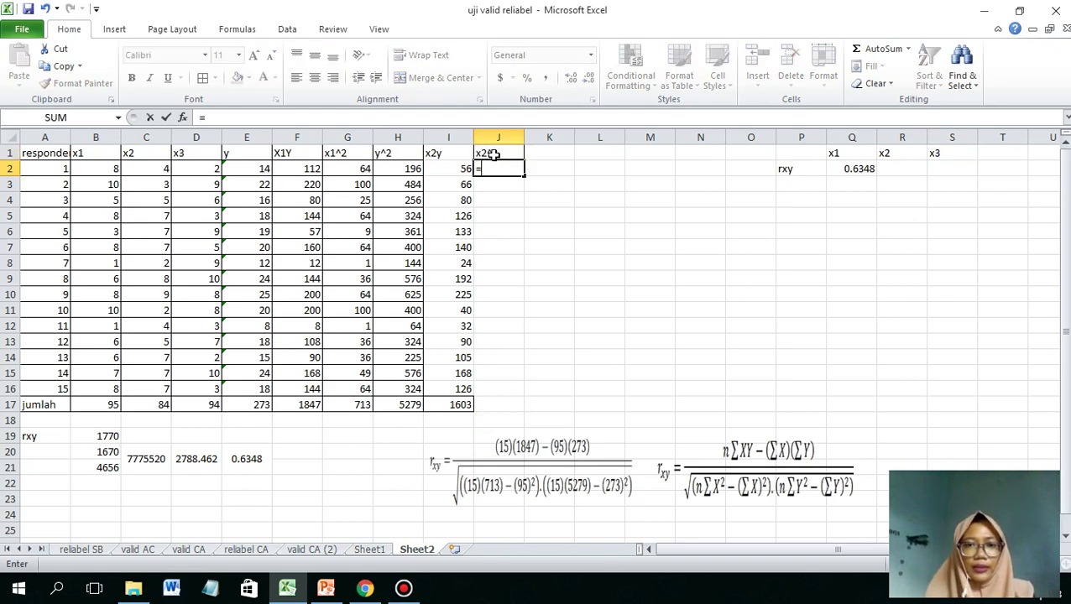
{"action": "left_click", "coordinate": [155, 169]}
{"action": "type", "text": "^"}
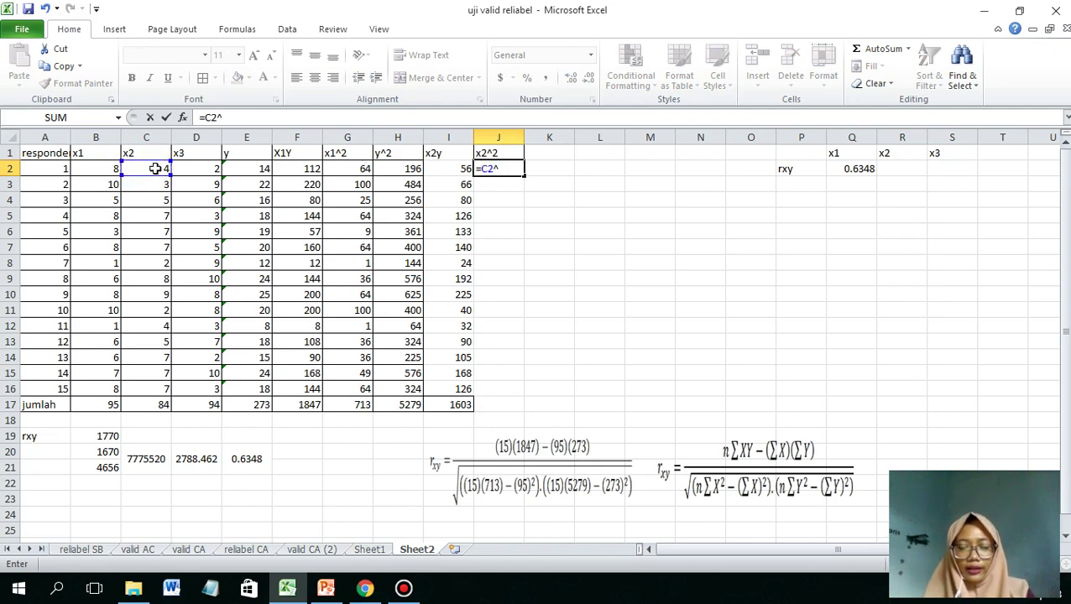
{"action": "type", "text": "2"}
{"action": "key", "text": "ctrl+Return"}
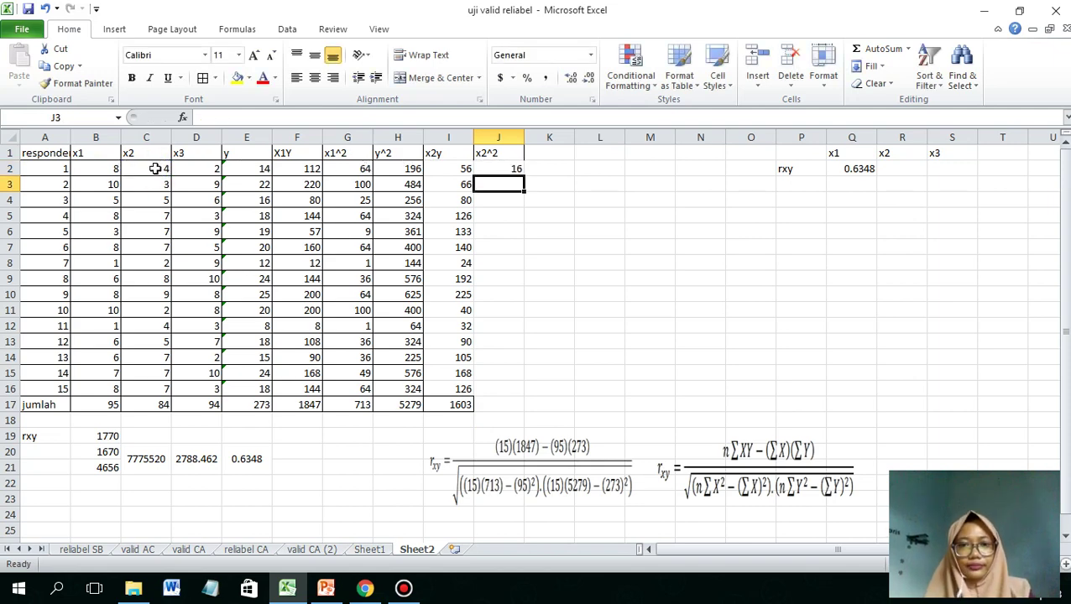
Step: Fill the x2^2 formula from J2 down to J16 for all respondents
{"action": "left_click", "coordinate": [522, 172]}
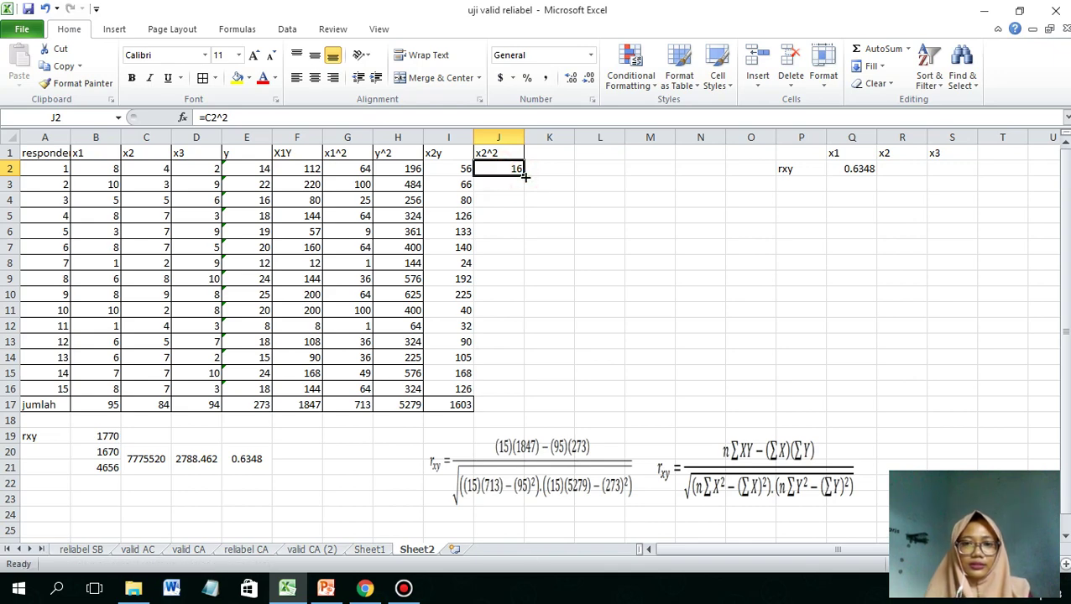
{"action": "left_click", "coordinate": [522, 174]}
{"action": "left_click", "coordinate": [523, 172]}
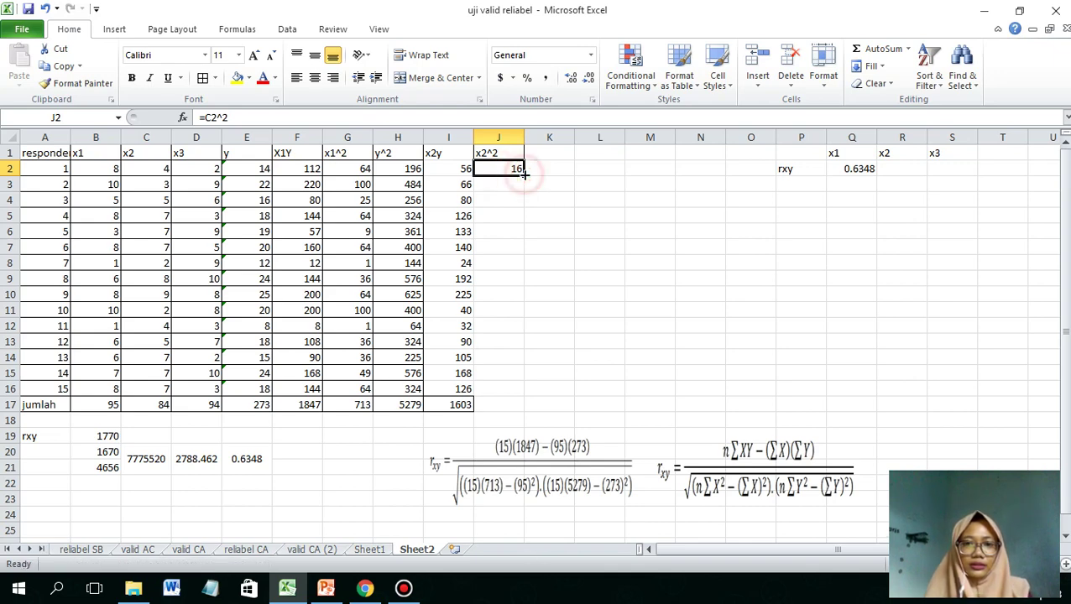
{"action": "left_click", "coordinate": [524, 173]}
{"action": "double_click", "coordinate": [523, 173]}
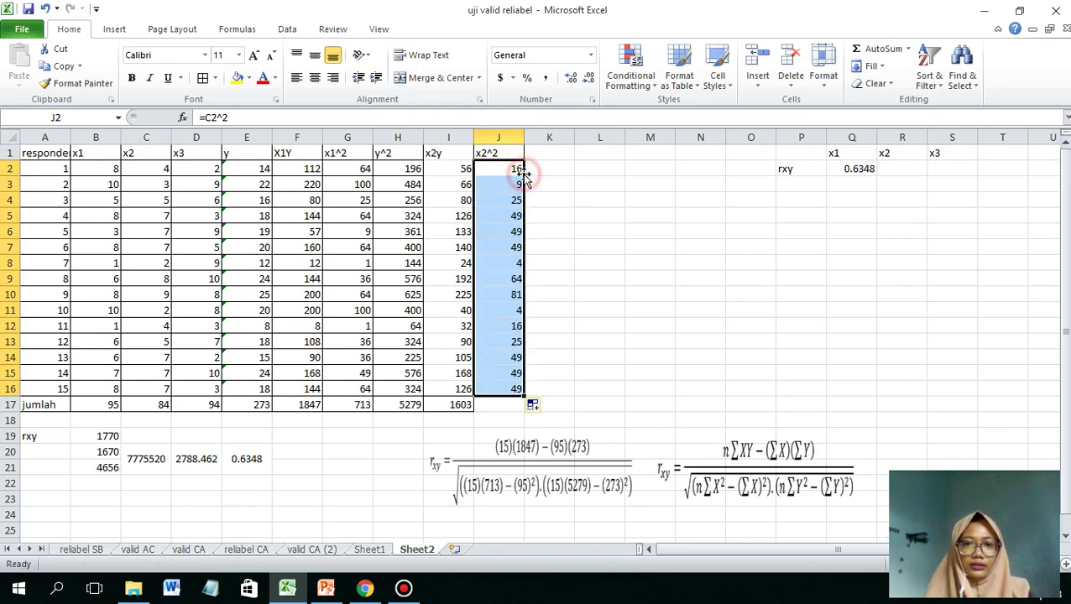
Step: Extend the jumlah sum formula from I17 to J17 to total the x2^2 column
{"action": "left_click", "coordinate": [475, 406]}
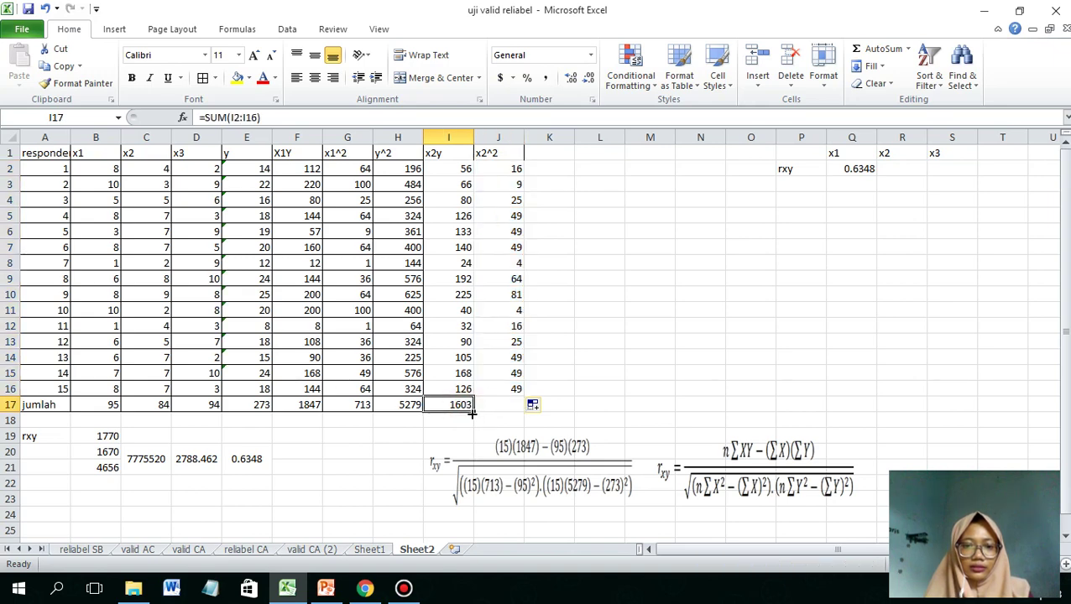
{"action": "left_click", "coordinate": [474, 411]}
{"action": "left_click_drag", "start_coordinate": [498, 414], "coordinate": [503, 411]}
{"action": "left_click", "coordinate": [610, 342]}
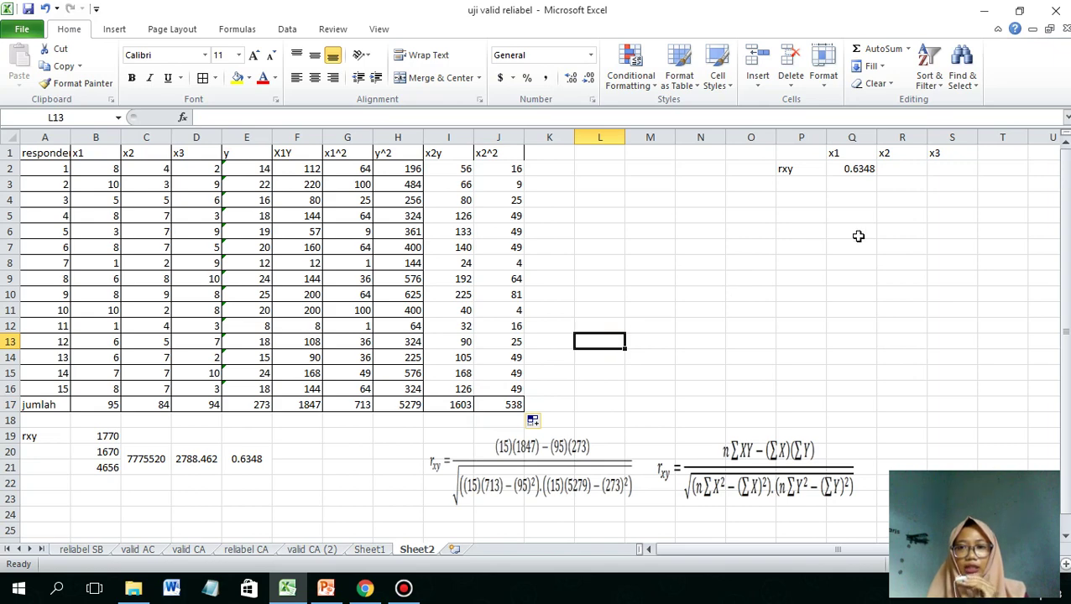
Step: Apply cell borders to the x2y and x2^2 columns, range I1:J17
{"action": "left_click", "coordinate": [453, 154]}
{"action": "left_click_drag", "start_coordinate": [499, 256], "coordinate": [508, 405]}
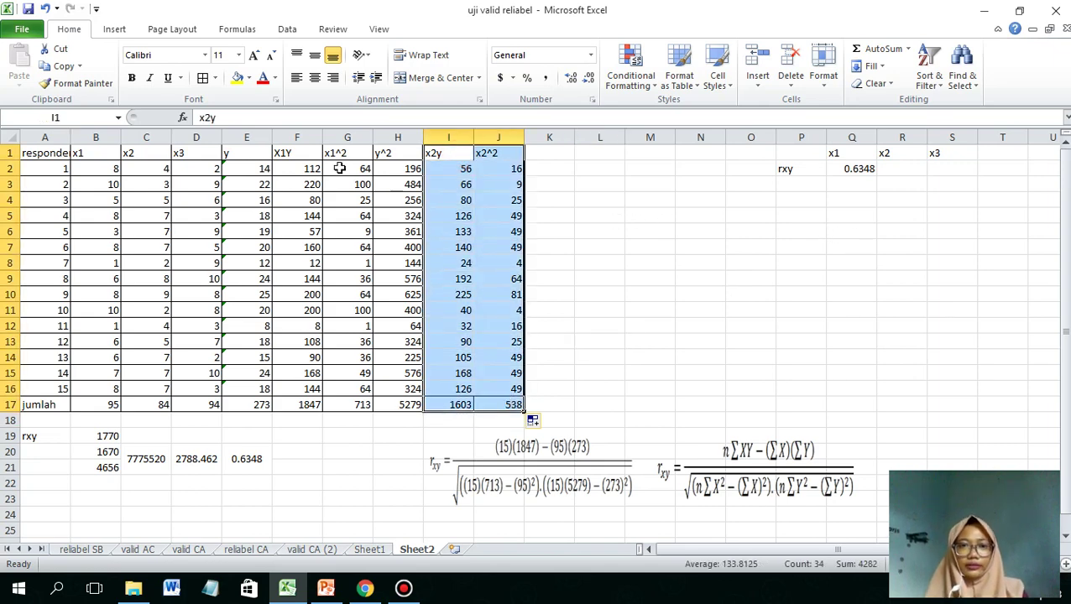
{"action": "left_click", "coordinate": [202, 77]}
{"action": "left_click", "coordinate": [557, 235]}
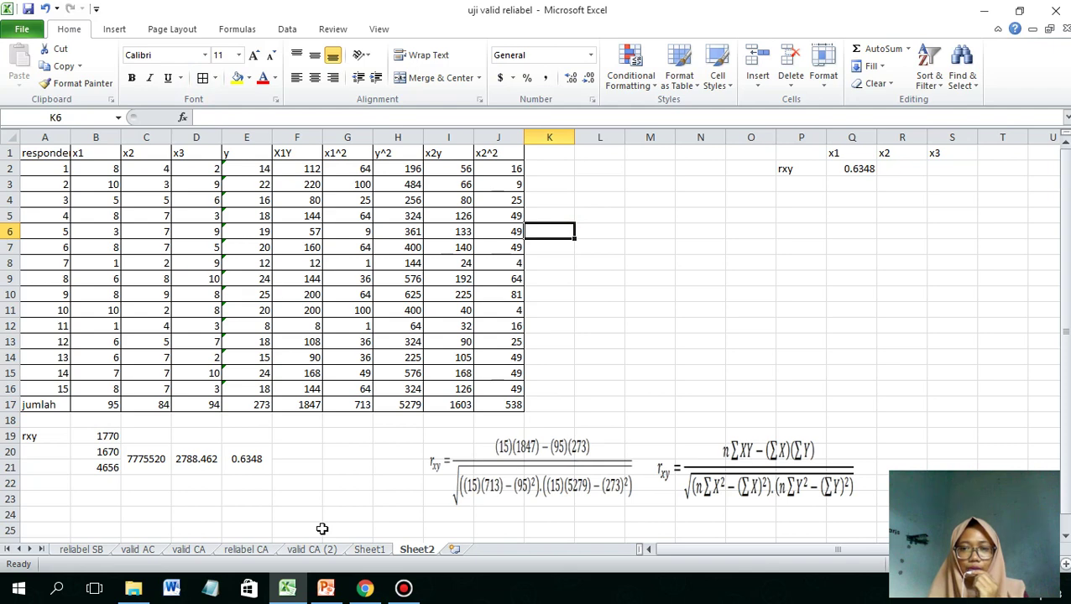
Step: Enter the label rxy in cell A22 beneath the first rxy calculation
{"action": "left_click", "coordinate": [39, 483]}
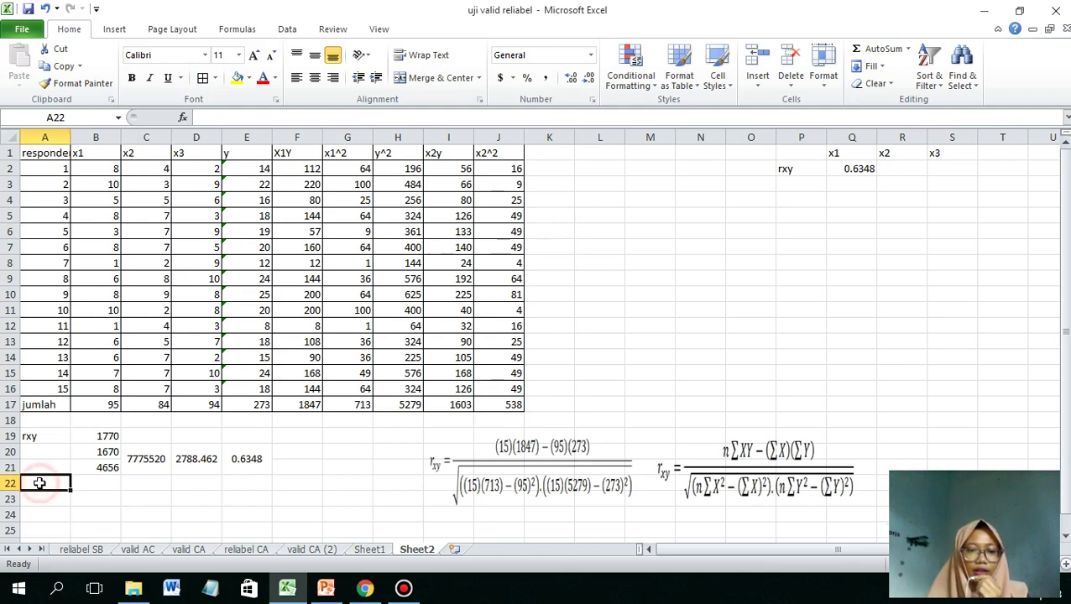
{"action": "type", "text": "rxy"}
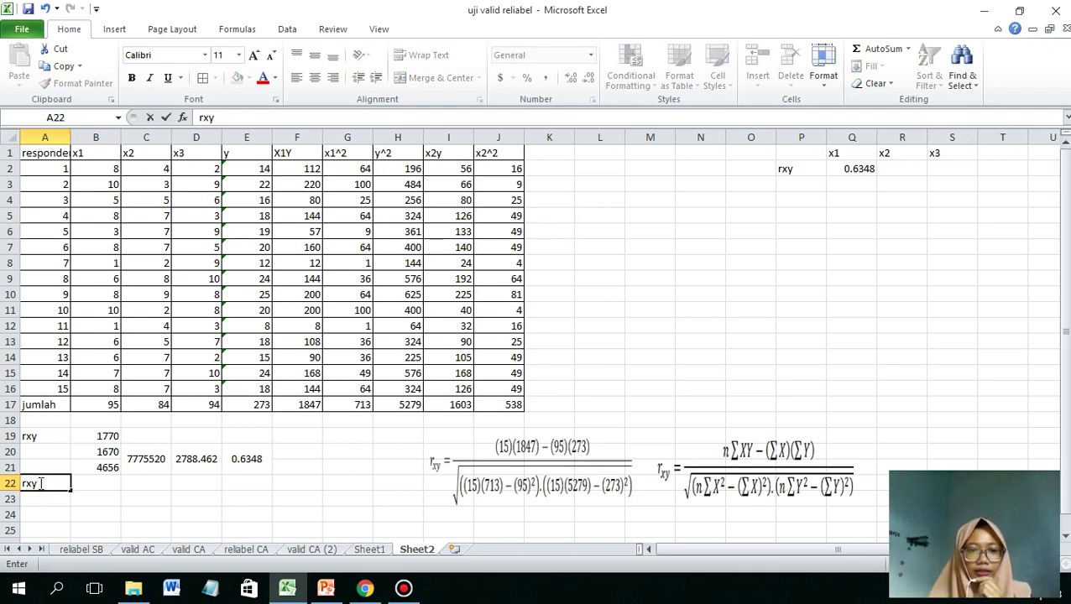
{"action": "key", "text": "Tab"}
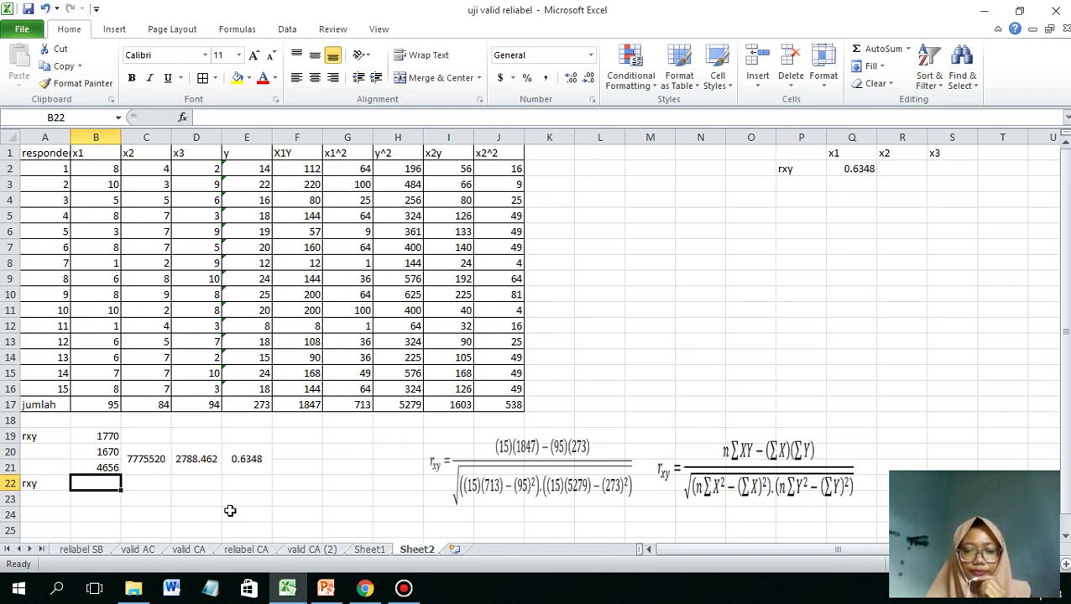
Step: Enter the numerator formula for x2 in B22 as =(15)*(I17)-(C17)*(E17)
{"action": "type", "text": "=("}
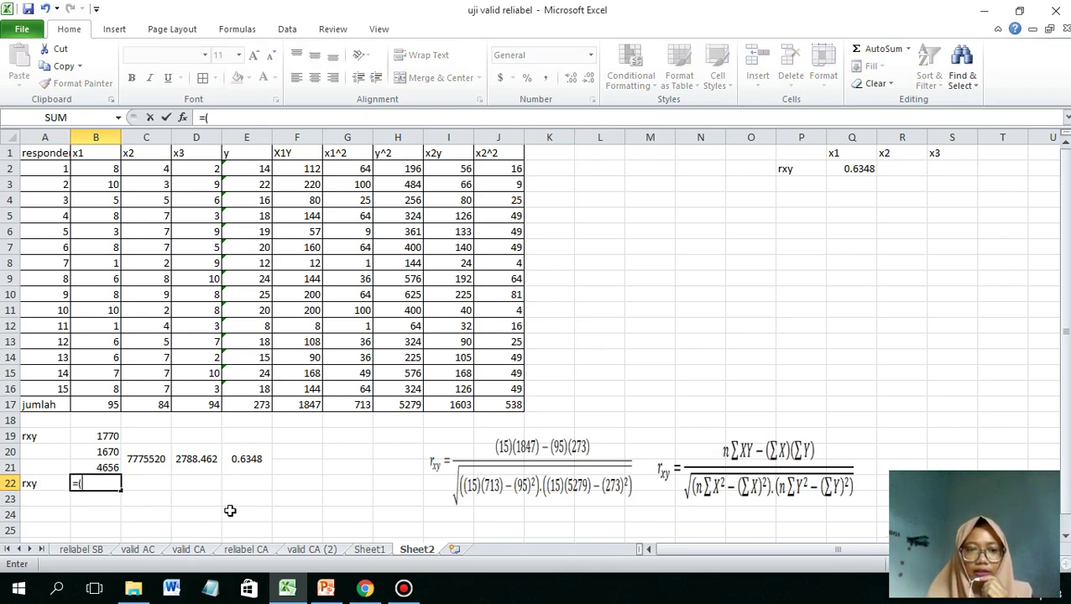
{"action": "type", "text": "15"}
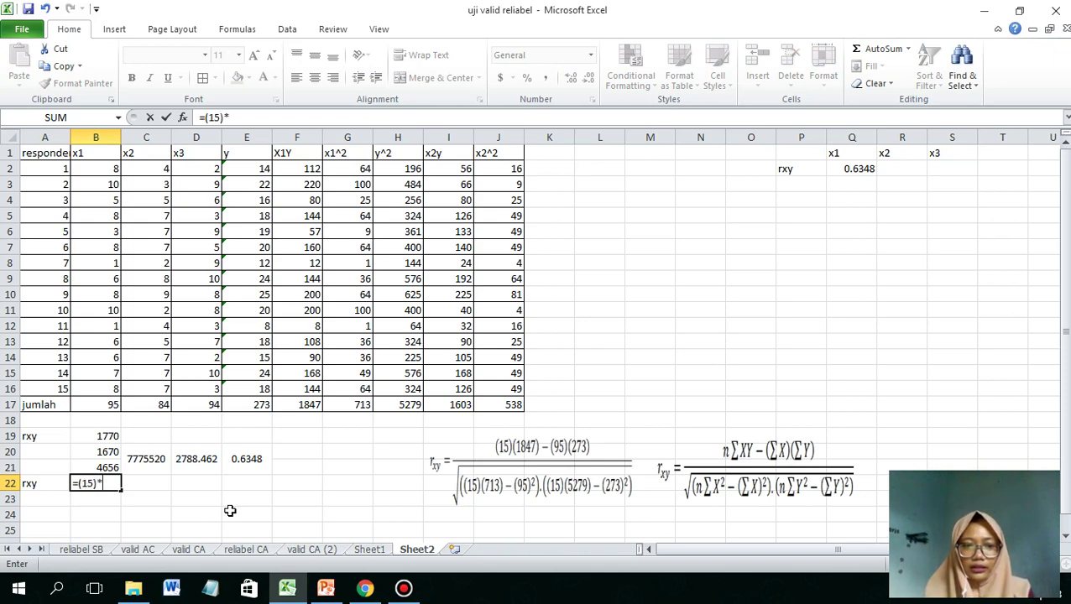
{"action": "type", "text": ")*"}
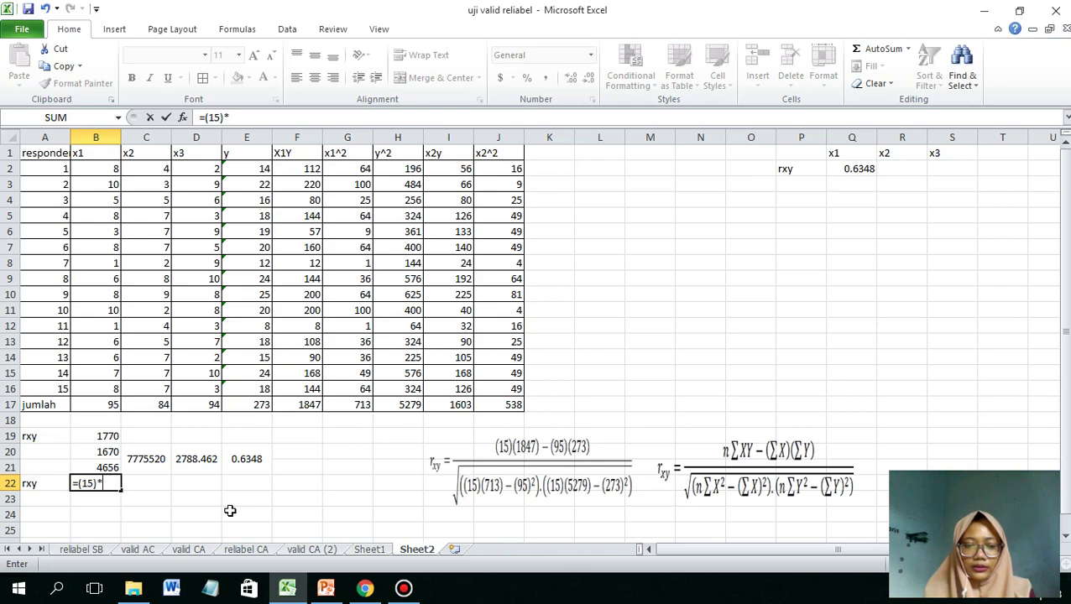
{"action": "type", "text": "("}
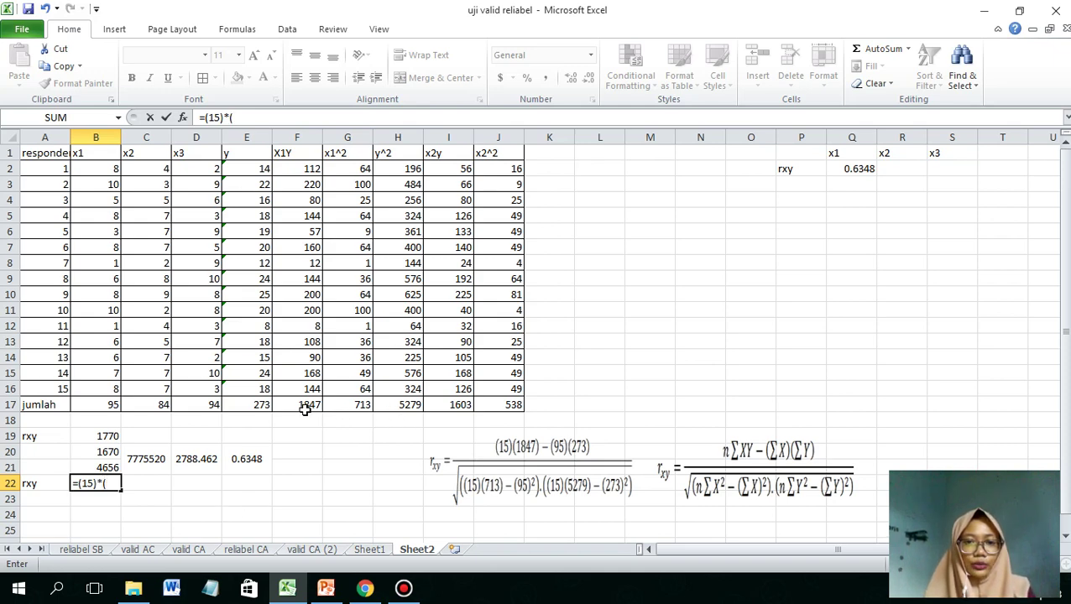
{"action": "left_click", "coordinate": [444, 405]}
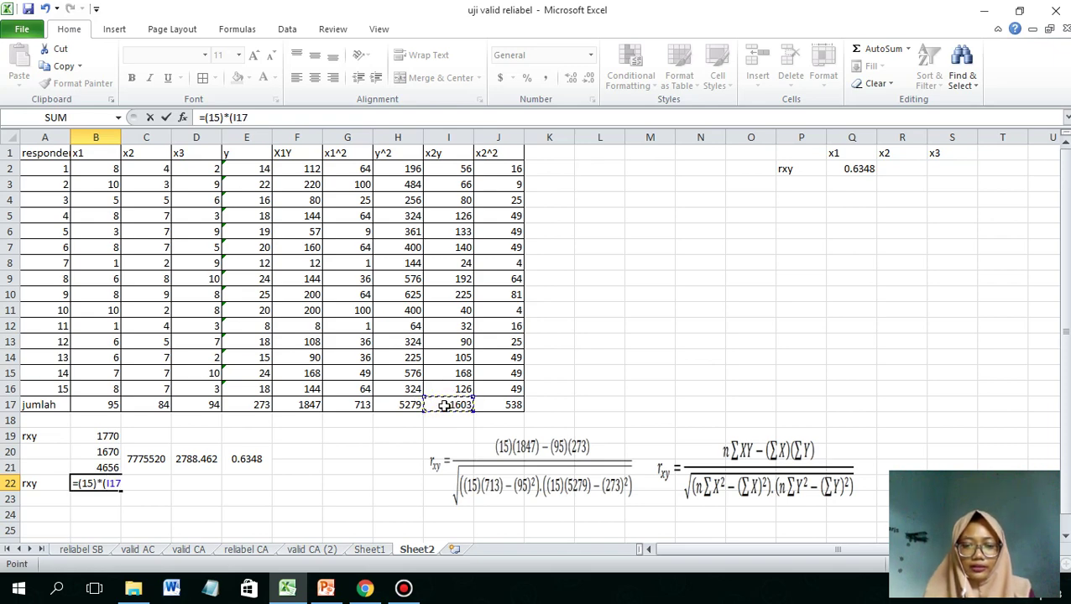
{"action": "type", "text": ")-"}
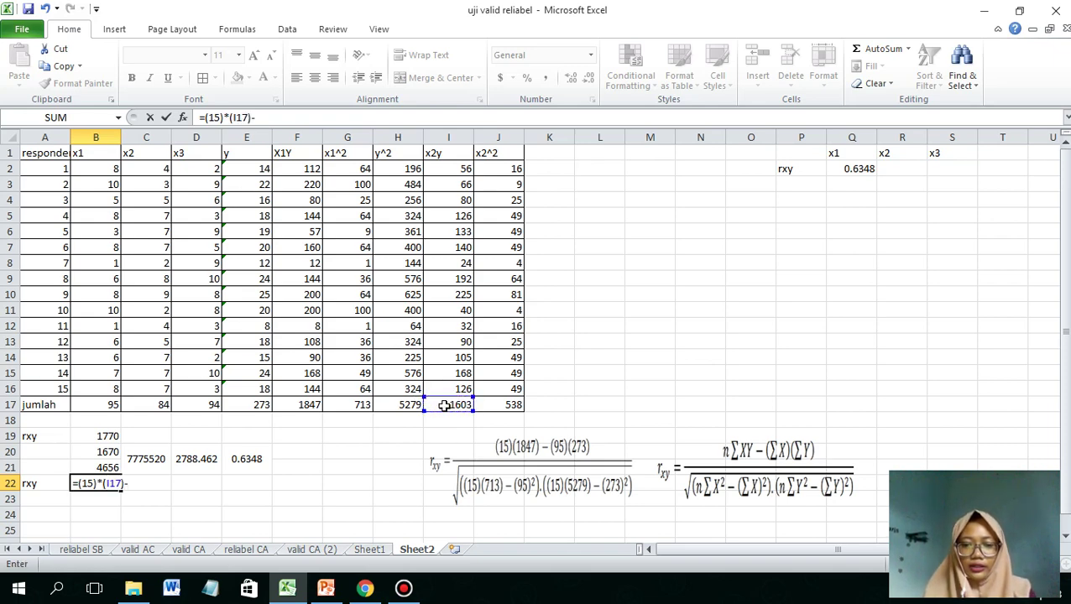
{"action": "type", "text": "("}
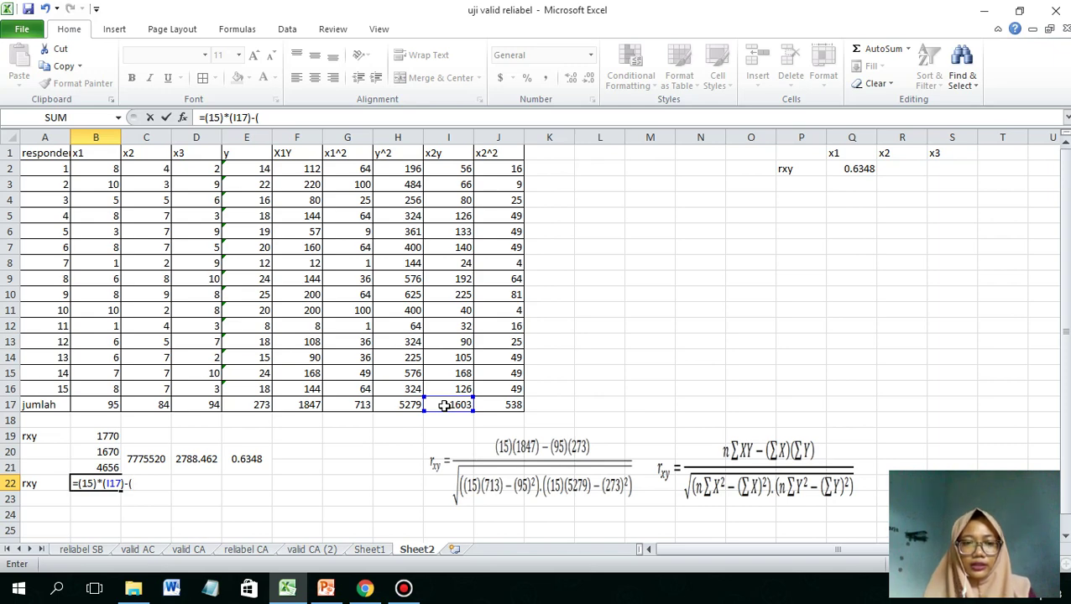
{"action": "left_click", "coordinate": [159, 406]}
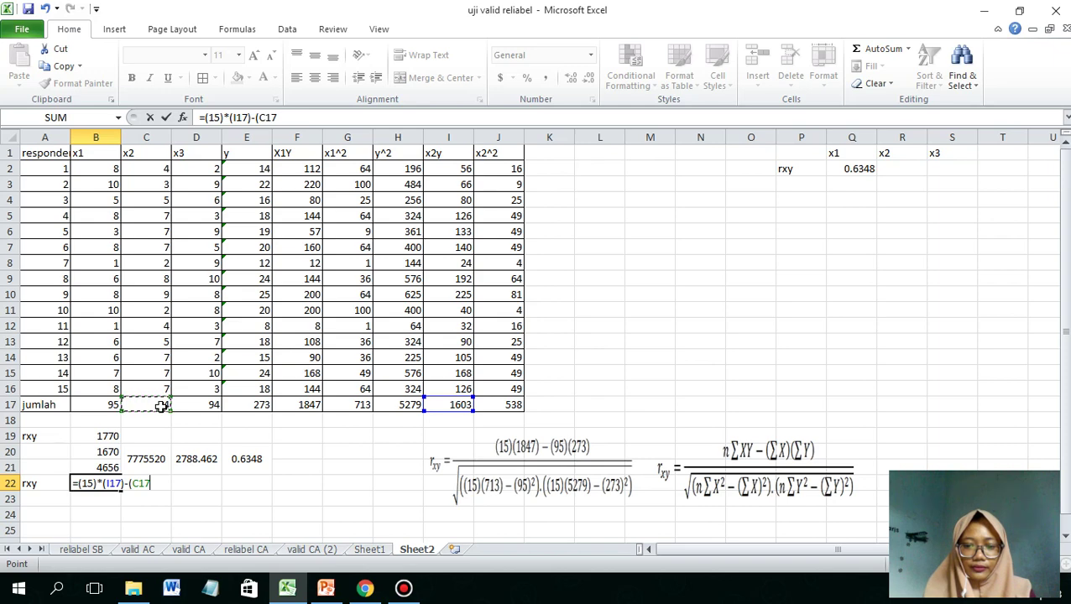
{"action": "type", "text": ")*"}
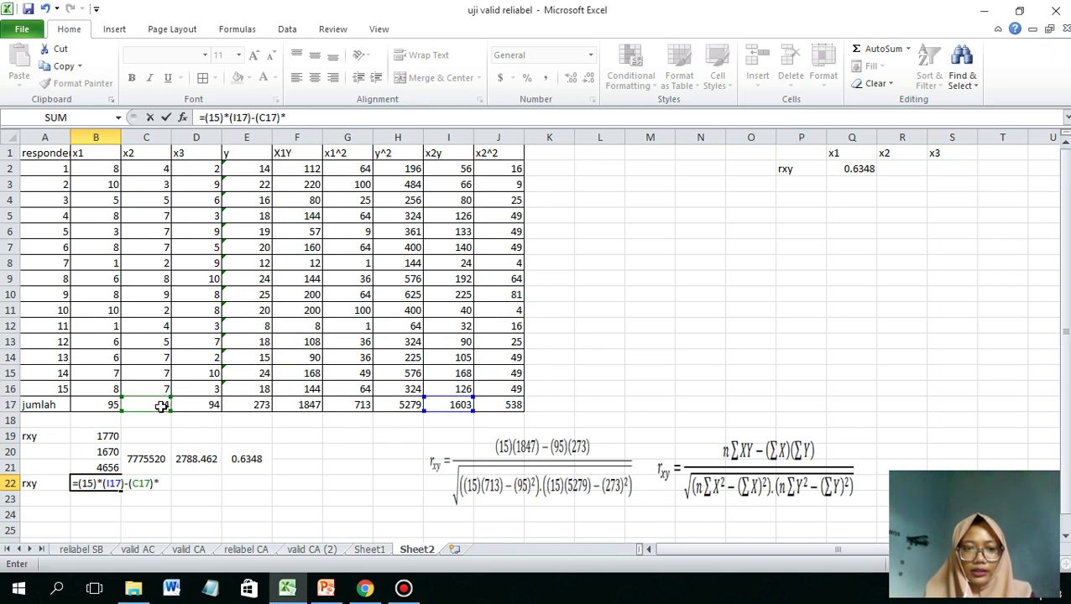
{"action": "type", "text": "("}
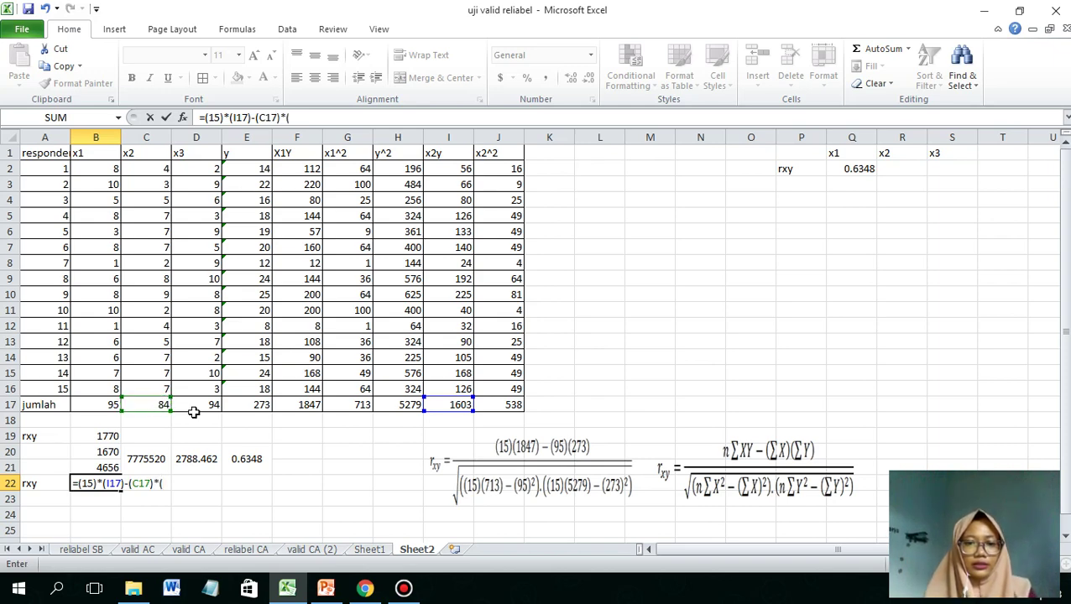
{"action": "left_click", "coordinate": [262, 407]}
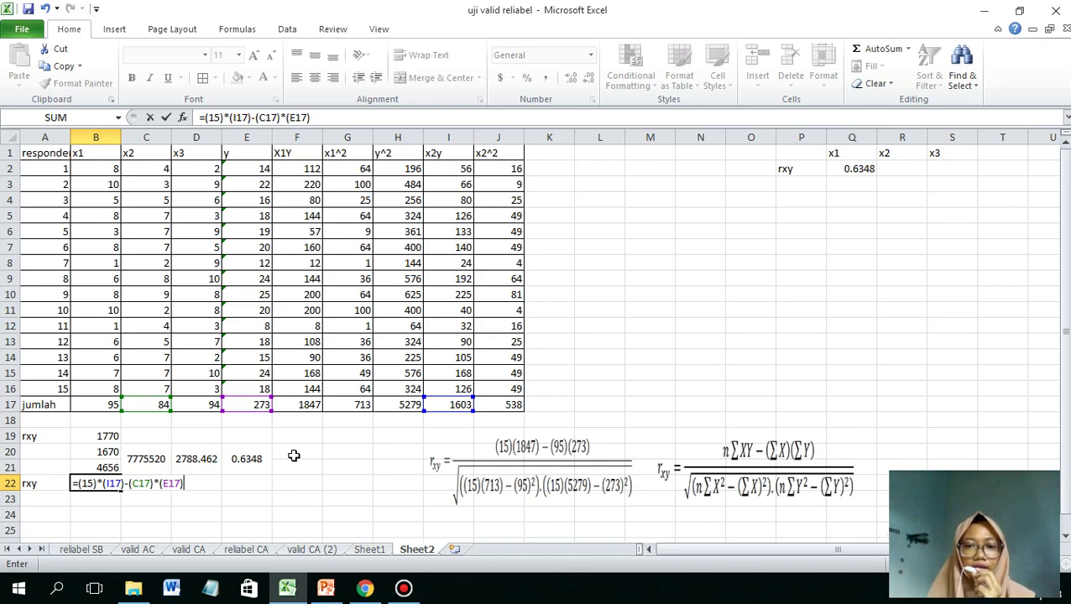
{"action": "key", "text": "Return"}
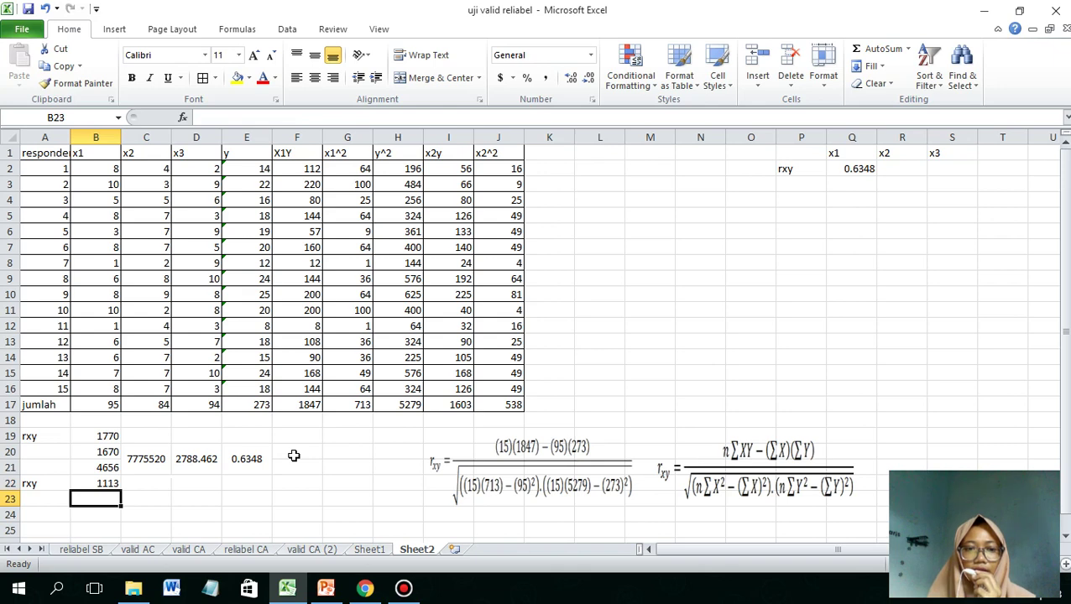
Step: Change the rxy label in A22 to read rxy (x2)
{"action": "left_click", "coordinate": [42, 483]}
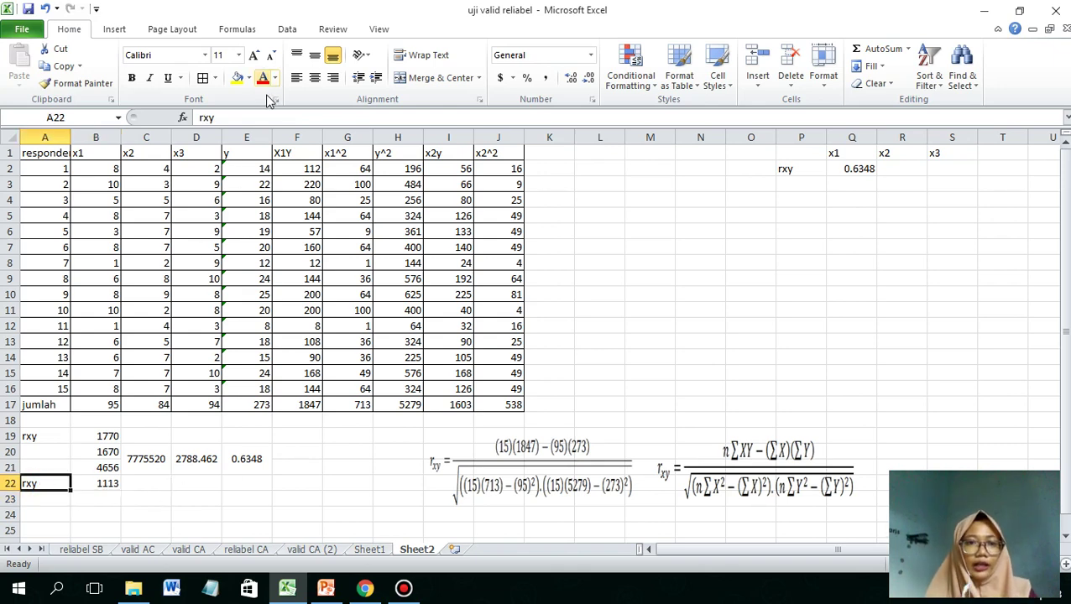
{"action": "left_click", "coordinate": [247, 117]}
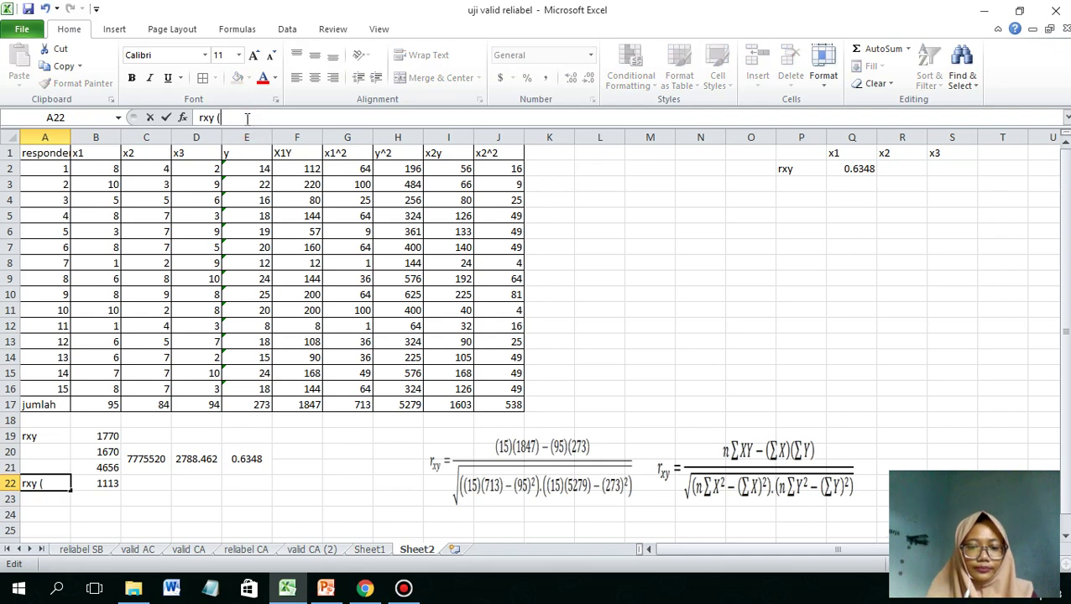
{"action": "type", "text": "x2)"}
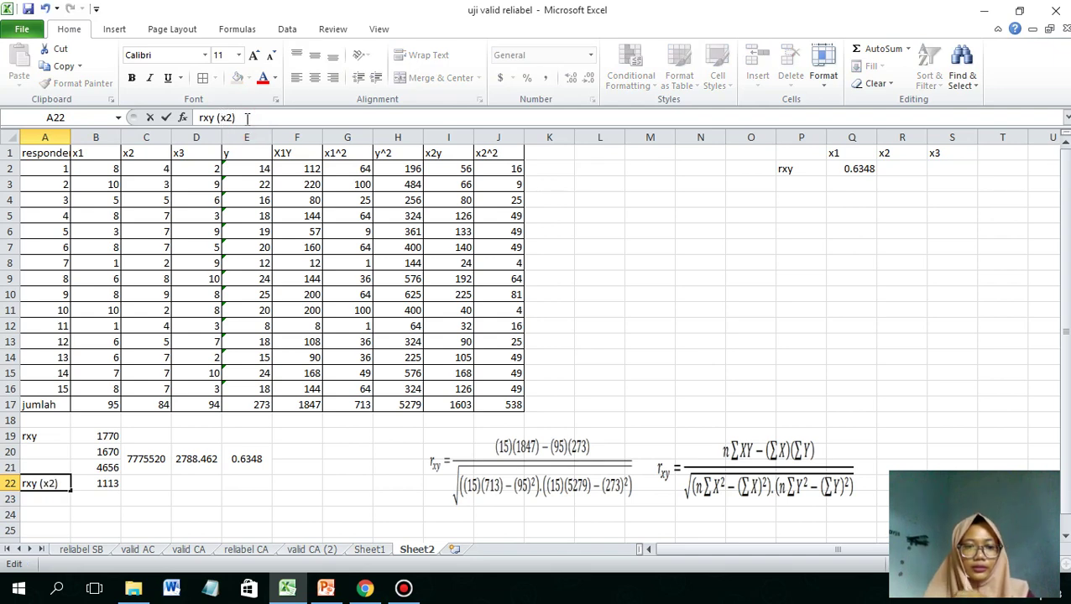
Step: Enter the first denominator term for x2 in B23 as =(15)*(J17)-(C17)^2
{"action": "left_click", "coordinate": [108, 496]}
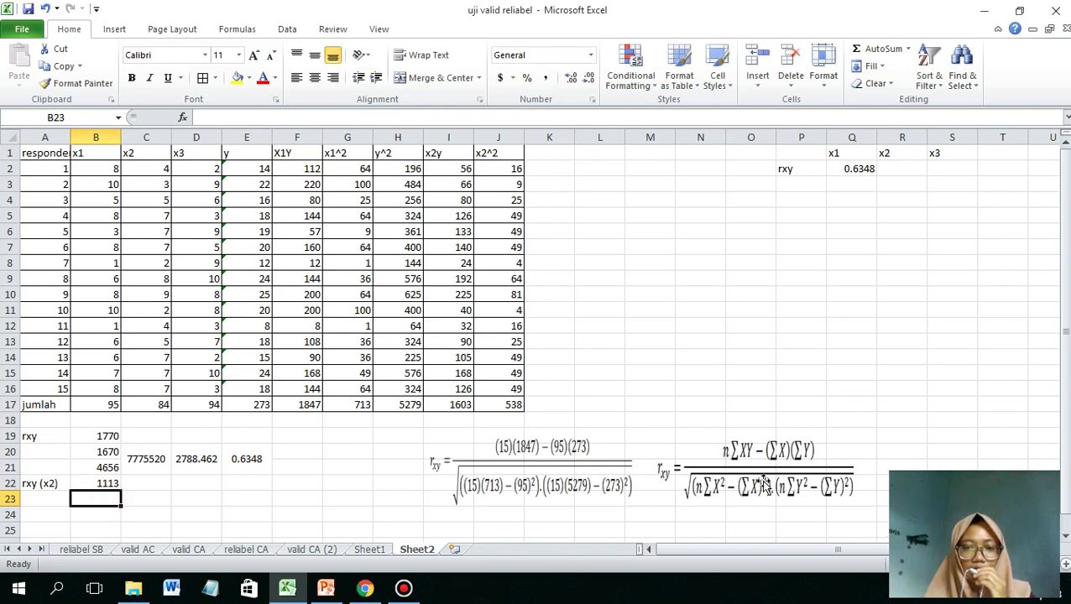
{"action": "type", "text": "=("}
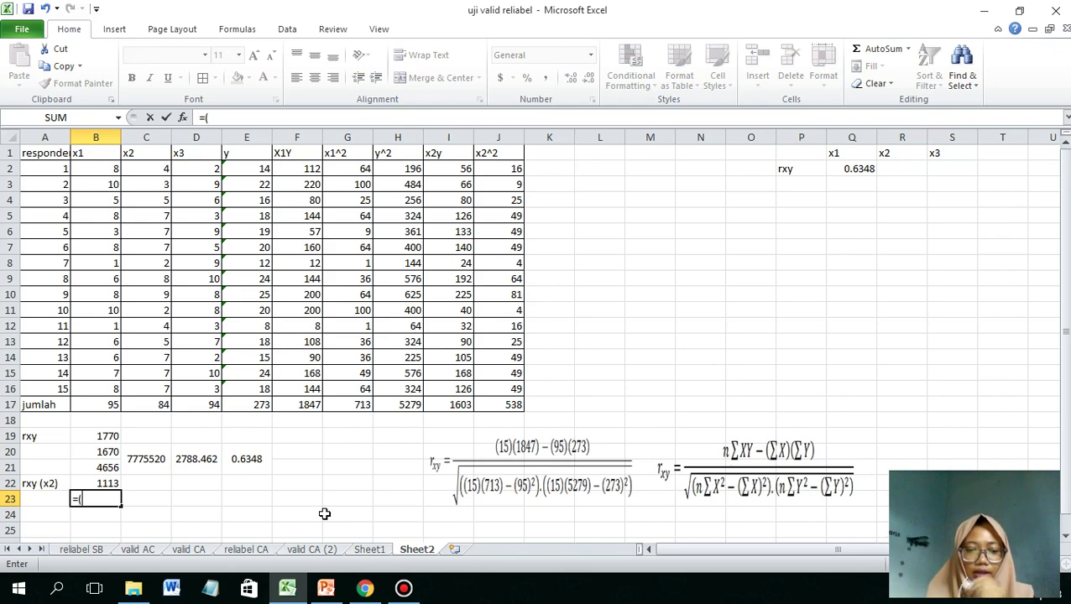
{"action": "type", "text": "15)"}
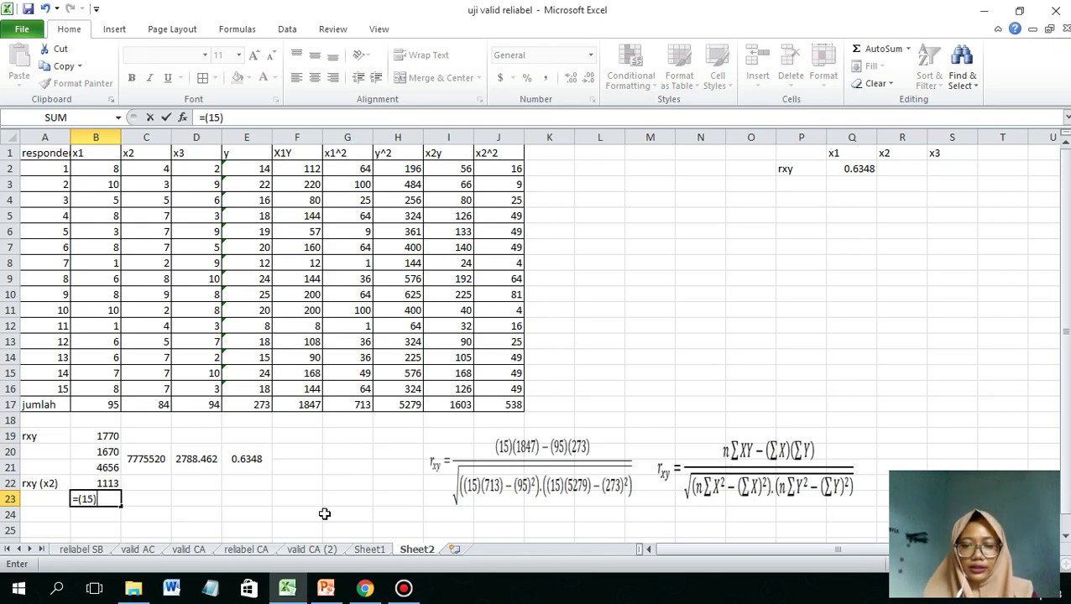
{"action": "type", "text": "*("}
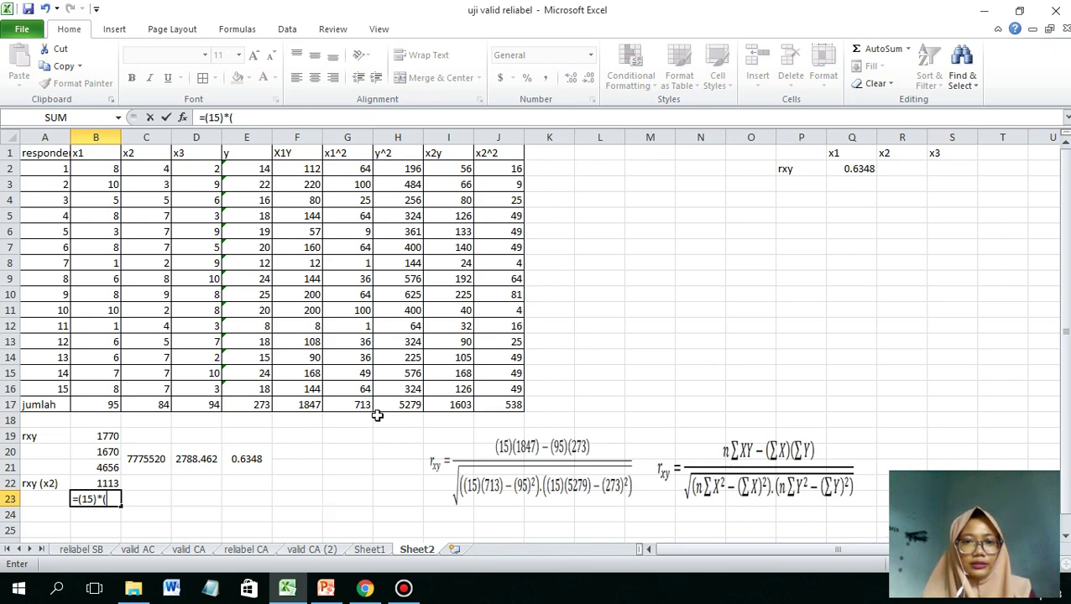
{"action": "left_click", "coordinate": [491, 406]}
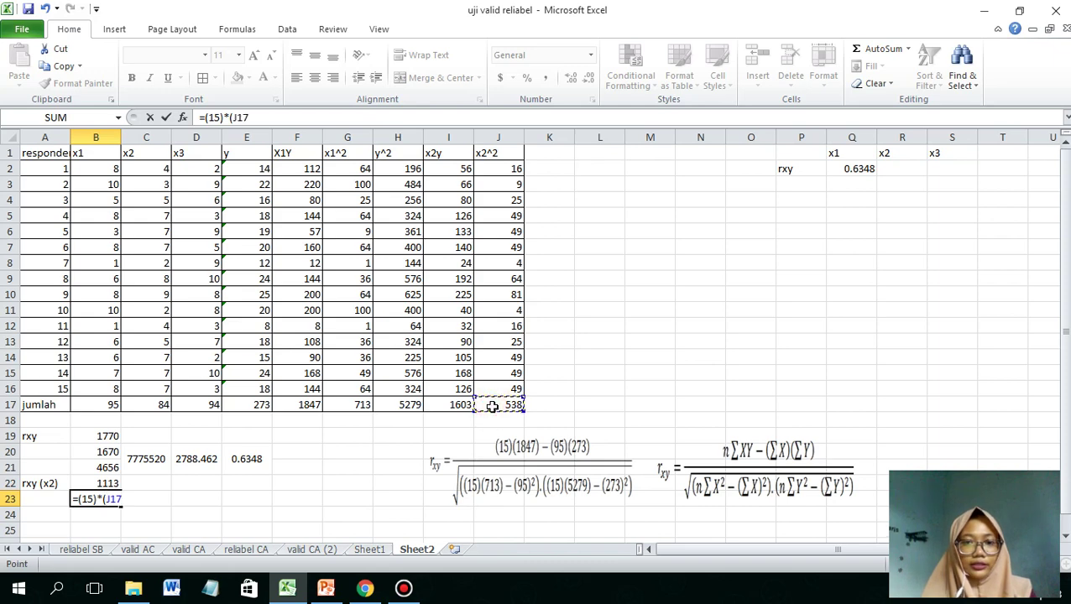
{"action": "type", "text": ")"}
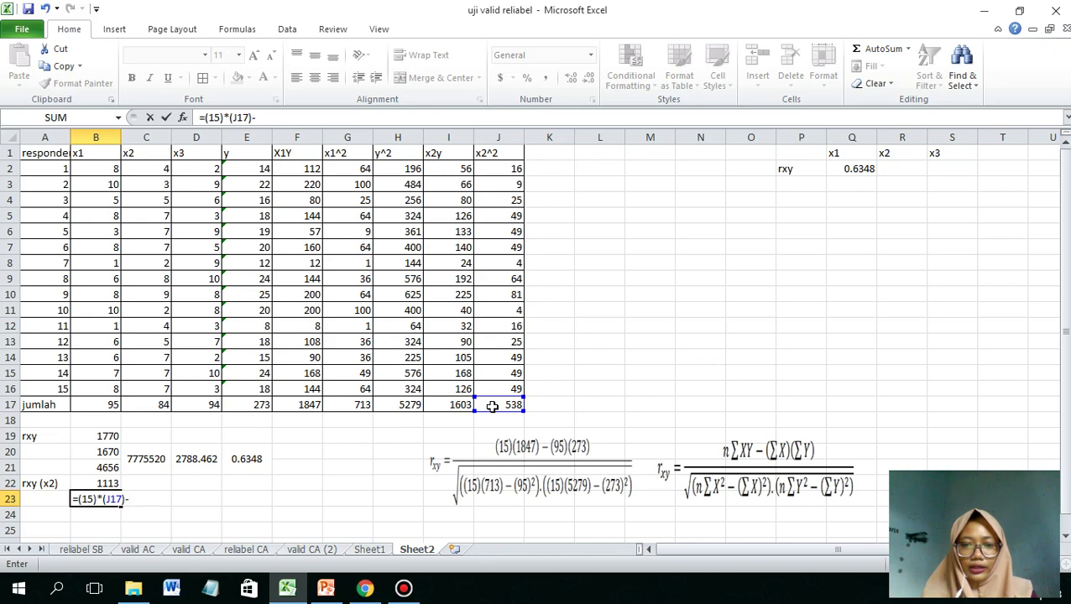
{"action": "type", "text": "-("}
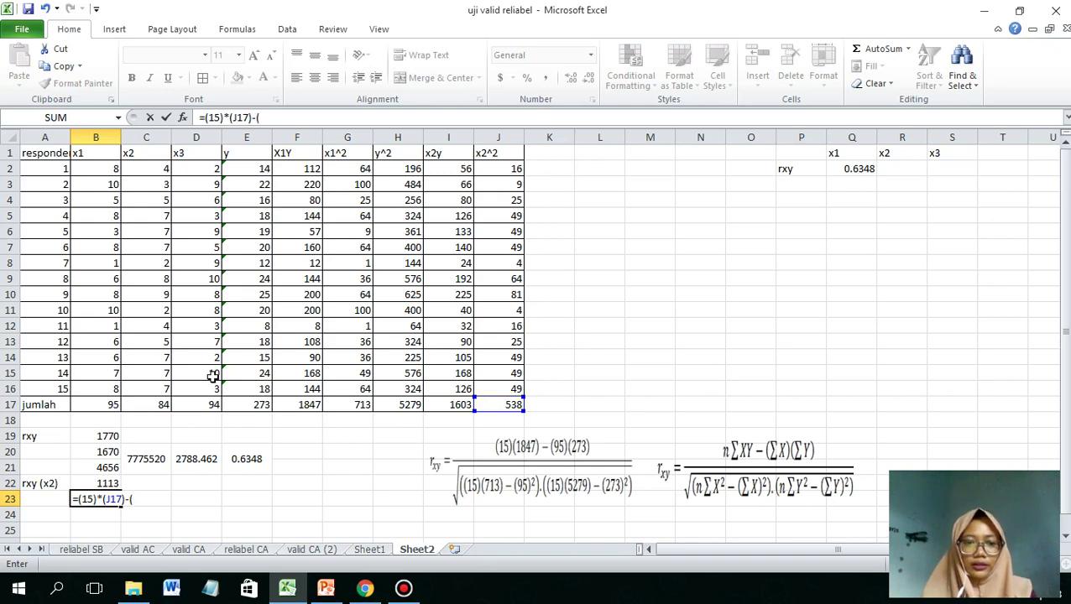
{"action": "left_click", "coordinate": [156, 405]}
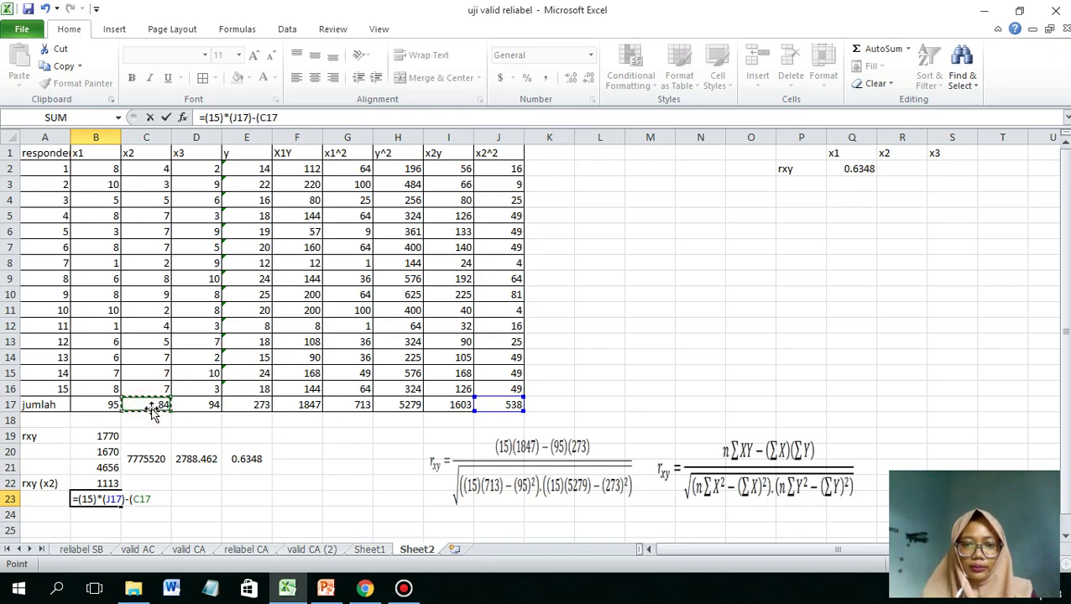
{"action": "type", "text": ")^"}
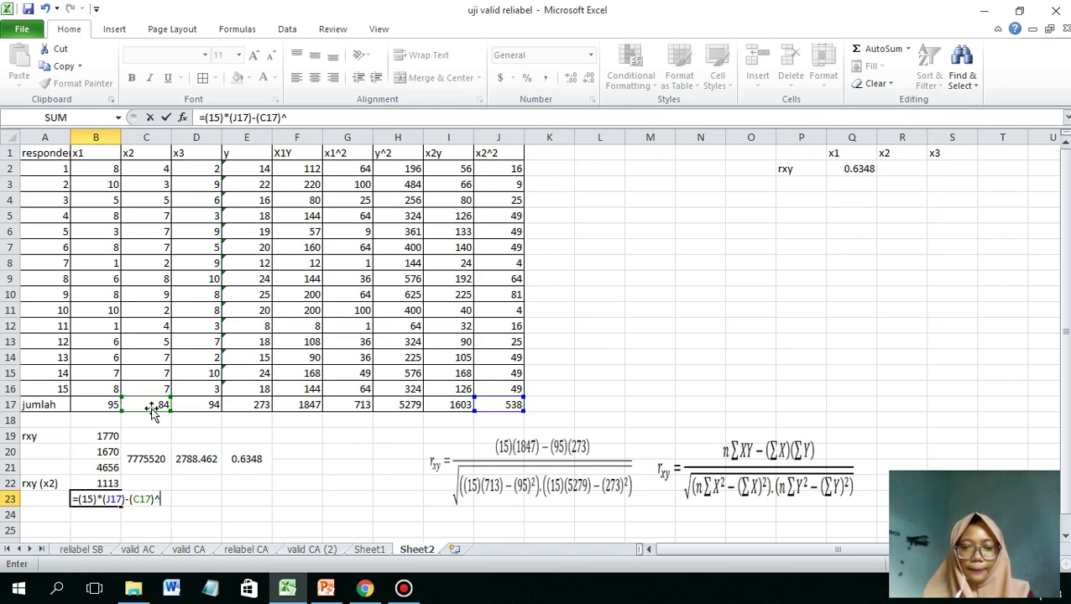
{"action": "type", "text": "2"}
{"action": "key", "text": "Return"}
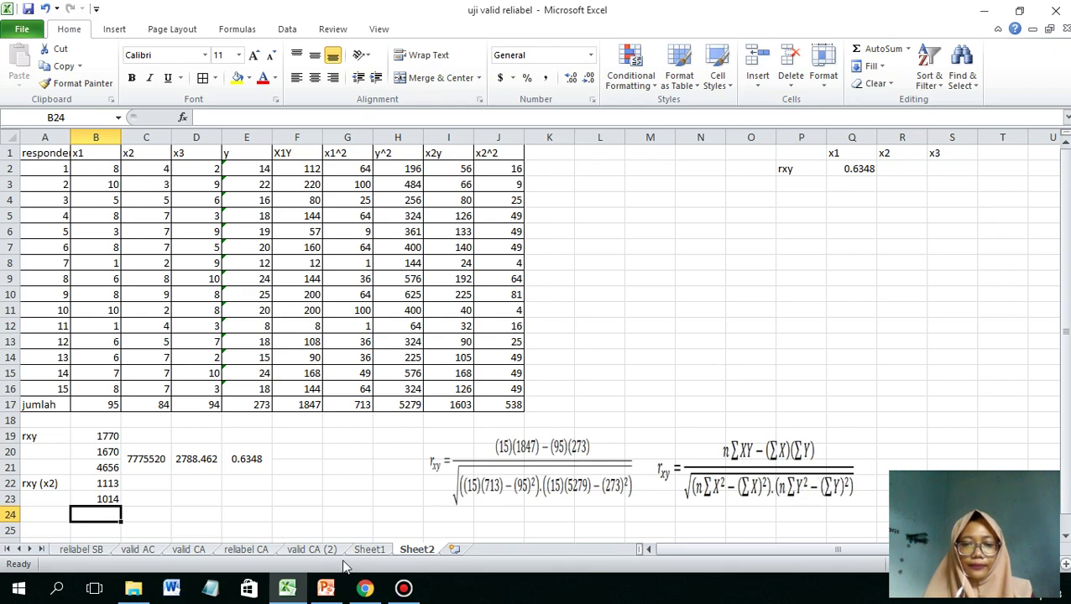
Step: Enter the second denominator term, for y, in B24 as =(15)*(H17)-(E17)^2
{"action": "type", "text": "=(15)*"}
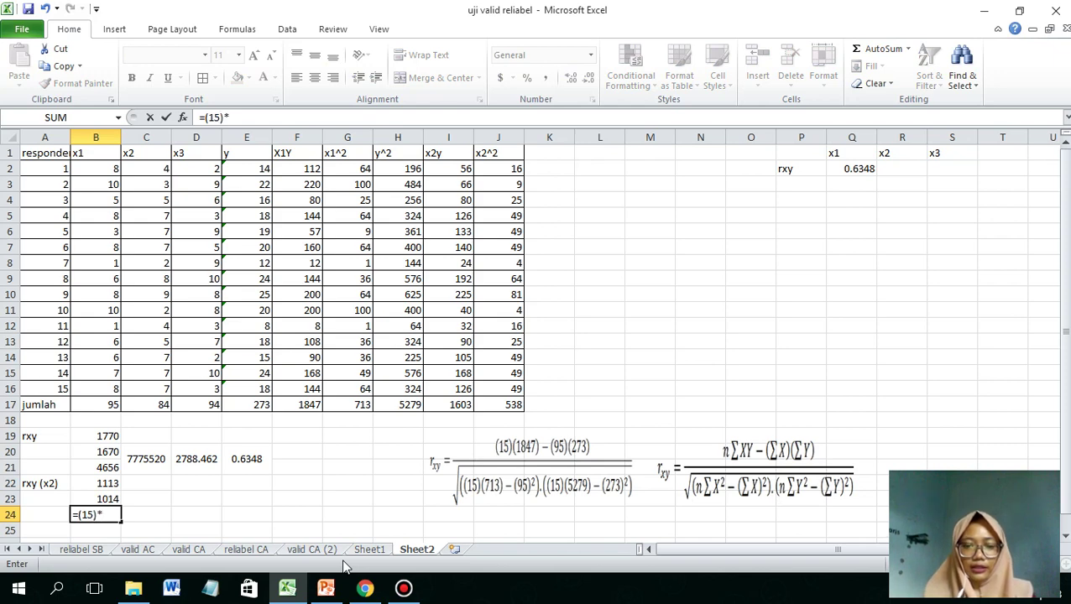
{"action": "type", "text": "("}
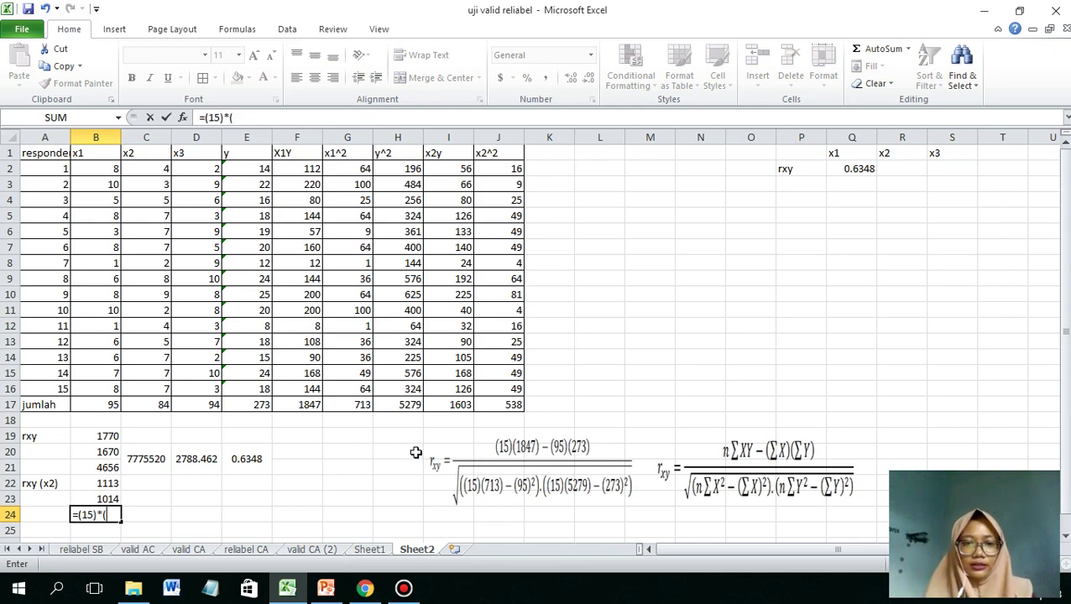
{"action": "left_click", "coordinate": [412, 405]}
{"action": "type", "text": ")"}
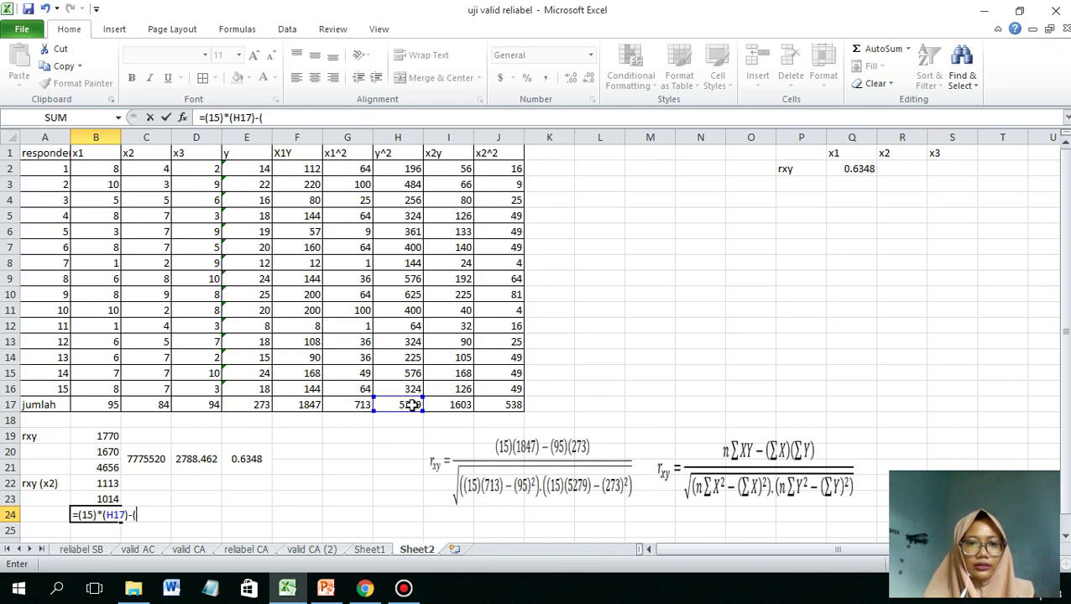
{"action": "type", "text": "-("}
{"action": "left_click", "coordinate": [250, 405]}
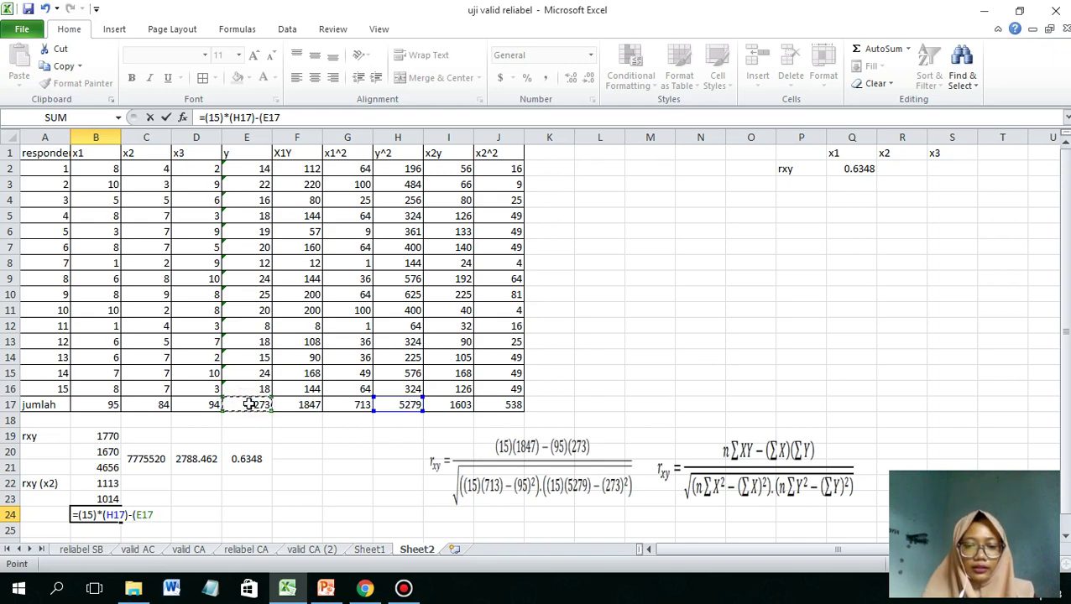
{"action": "type", "text": ")^2"}
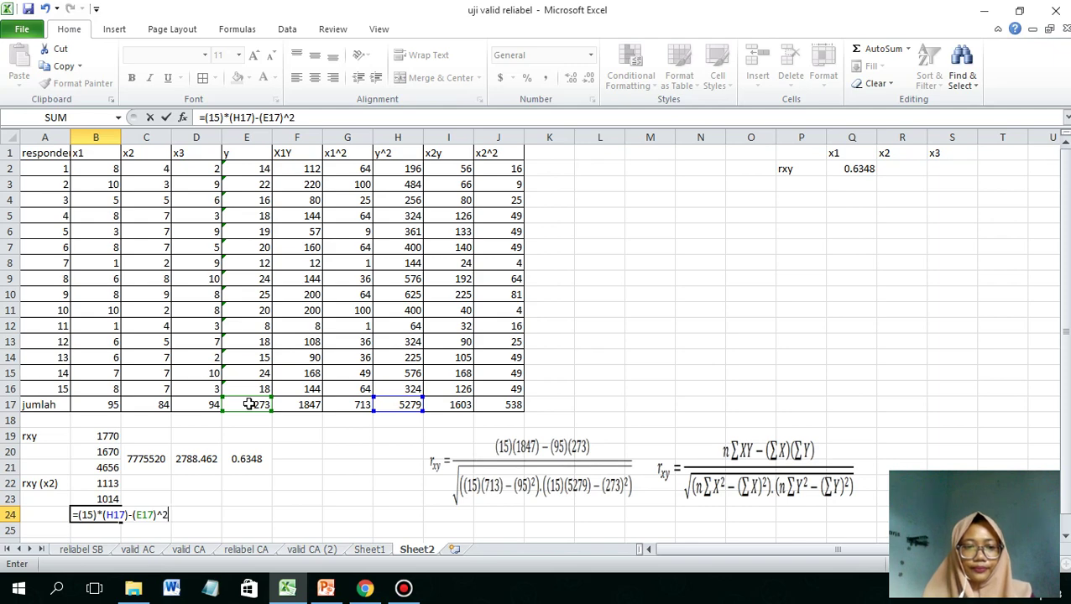
{"action": "key", "text": "Return"}
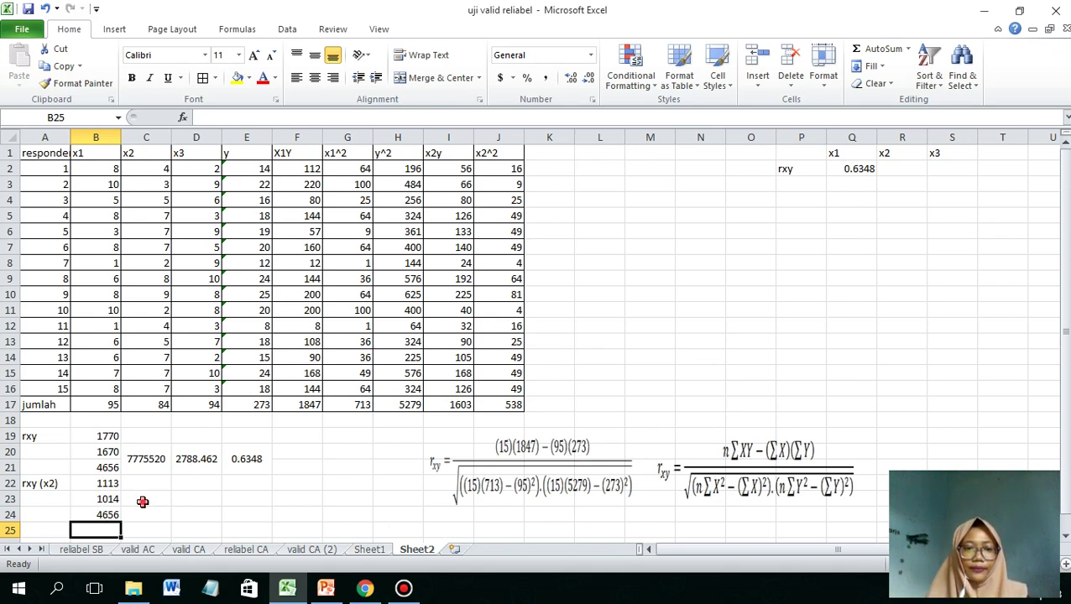
Step: Merge and center cells C23:C24 and align the merged cell vertically to the middle
{"action": "left_click_drag", "start_coordinate": [143, 501], "coordinate": [144, 514]}
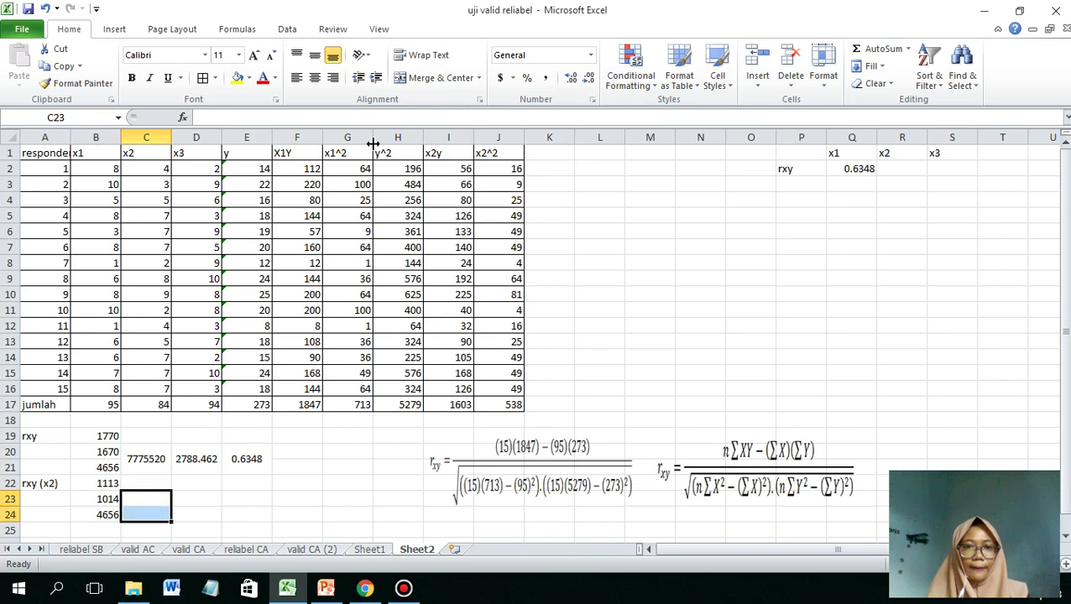
{"action": "left_click", "coordinate": [458, 78]}
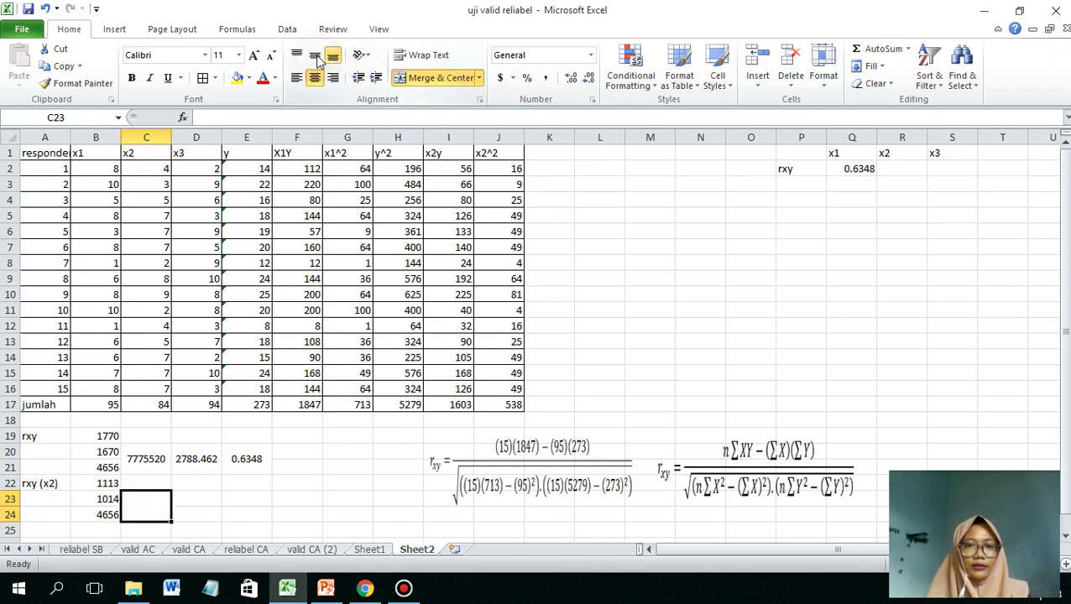
{"action": "left_click", "coordinate": [316, 56]}
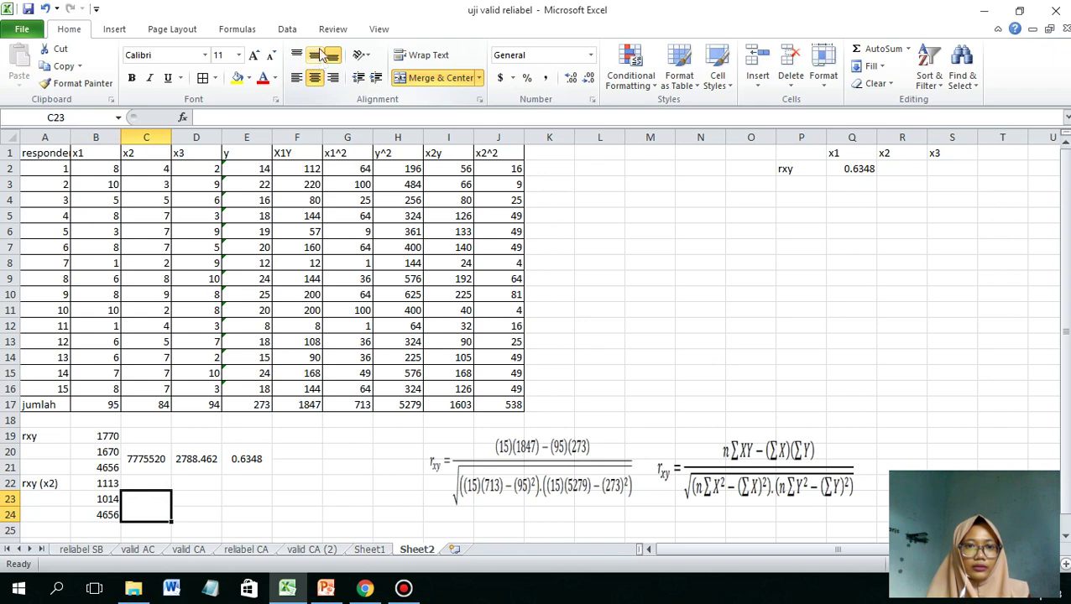
Step: Multiply the two denominator terms in merged cell C23 with =B23*B24 and align the cell vertically to the middle
{"action": "type", "text": "="}
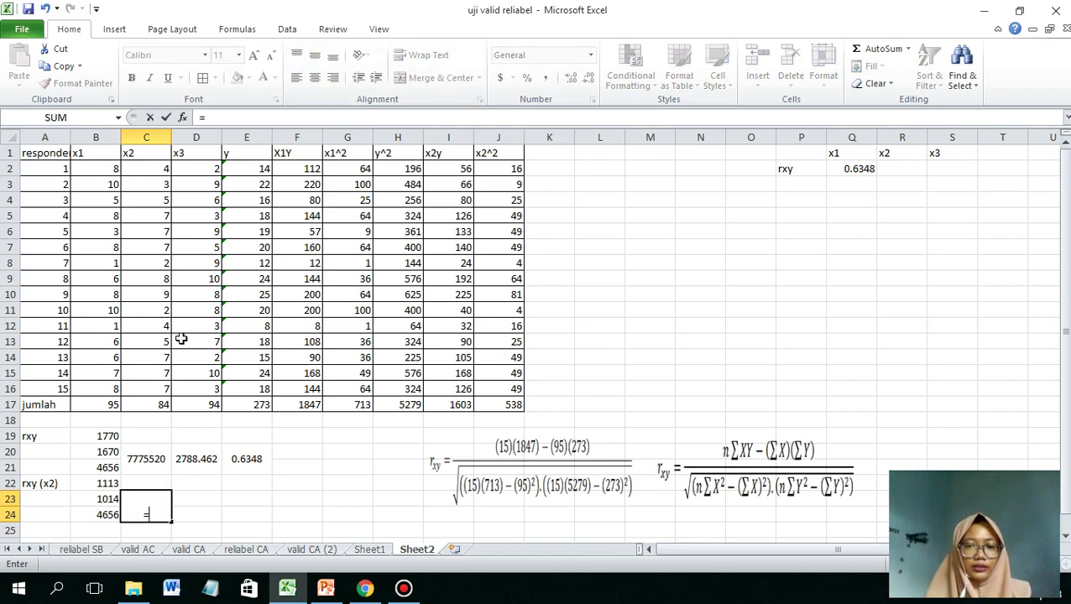
{"action": "left_click", "coordinate": [109, 498]}
{"action": "type", "text": "*"}
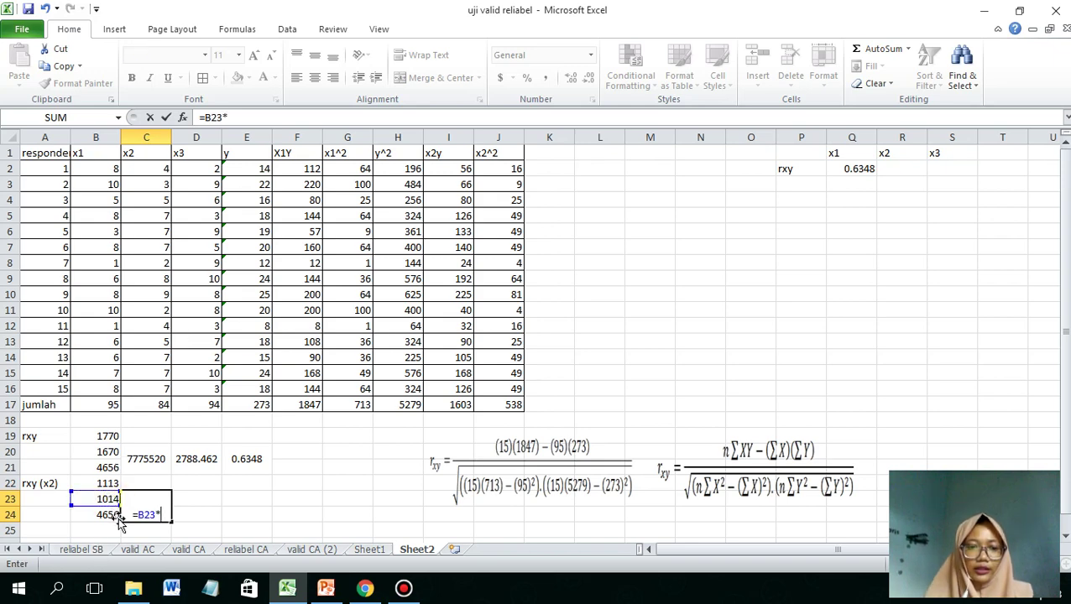
{"action": "left_click", "coordinate": [107, 515]}
{"action": "key", "text": "Return"}
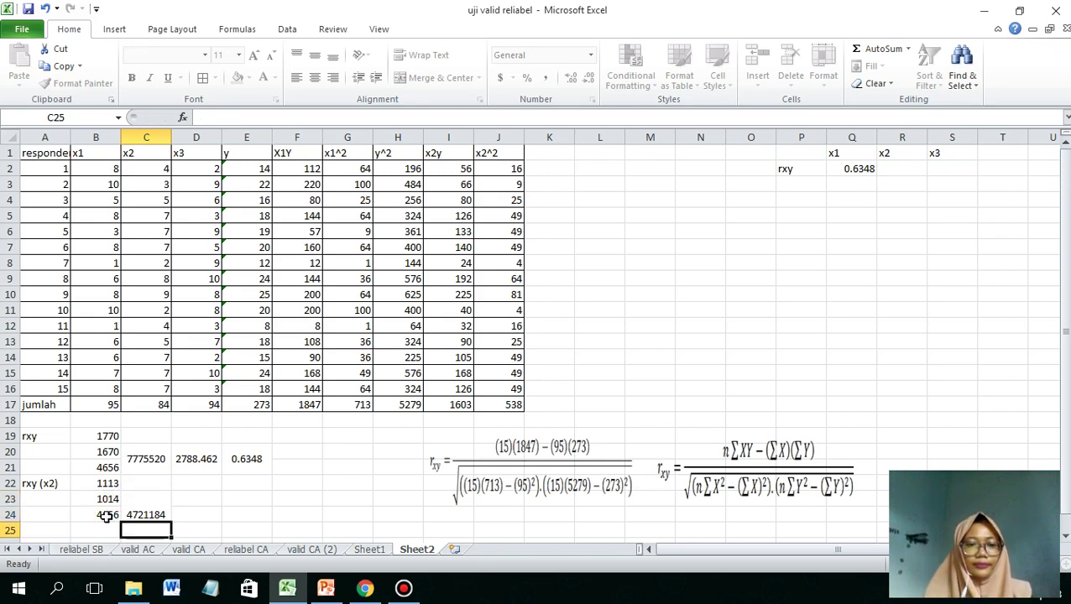
{"action": "left_click", "coordinate": [140, 513]}
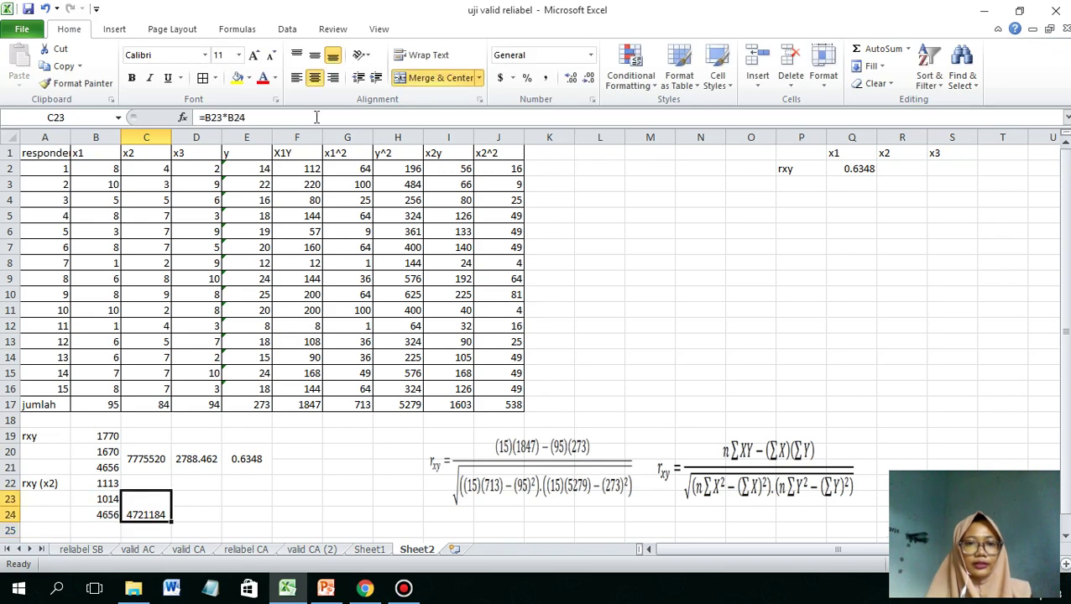
{"action": "left_click", "coordinate": [314, 57]}
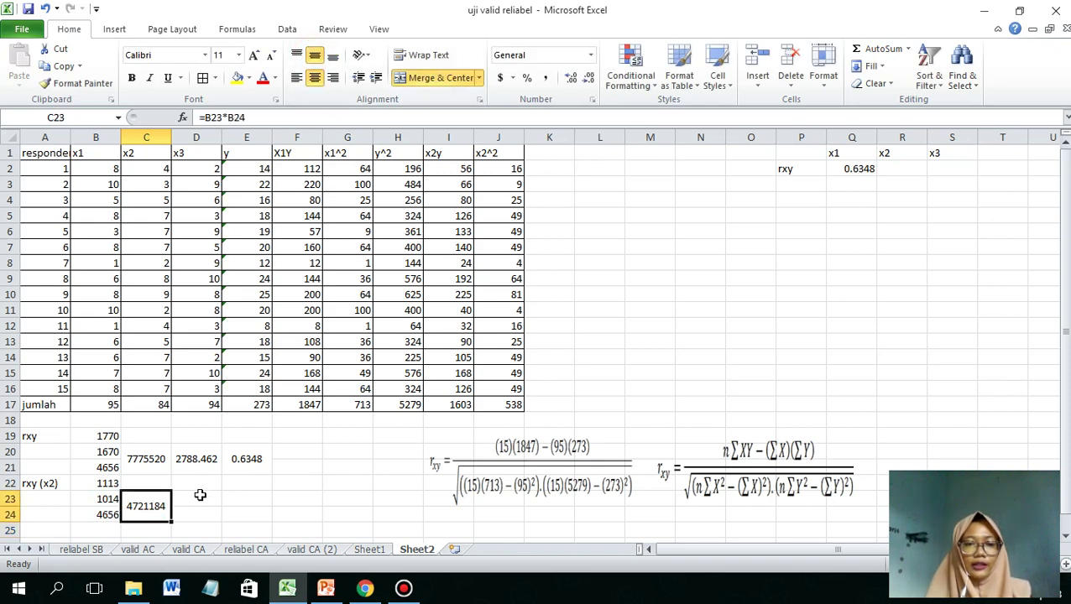
Step: Merge and center cells D23:D24 and align the merged cell vertically to the middle
{"action": "left_click_drag", "start_coordinate": [200, 495], "coordinate": [200, 512]}
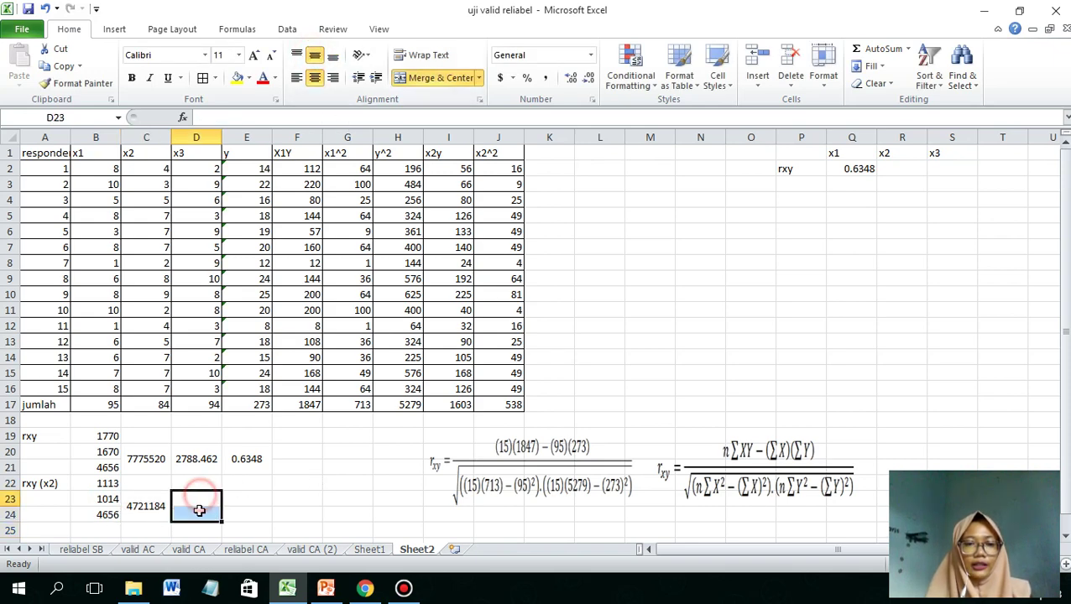
{"action": "left_click", "coordinate": [296, 56]}
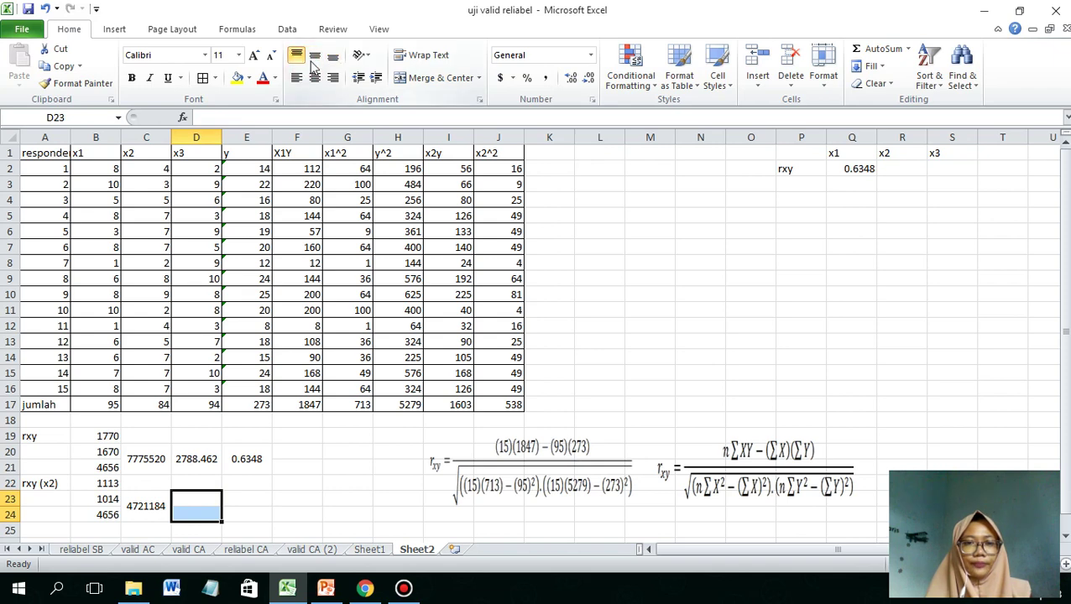
{"action": "left_click", "coordinate": [418, 78]}
Step: Enter the square root of the denominator product in D23 as =SQRT(C23)
{"action": "type", "text": "="}
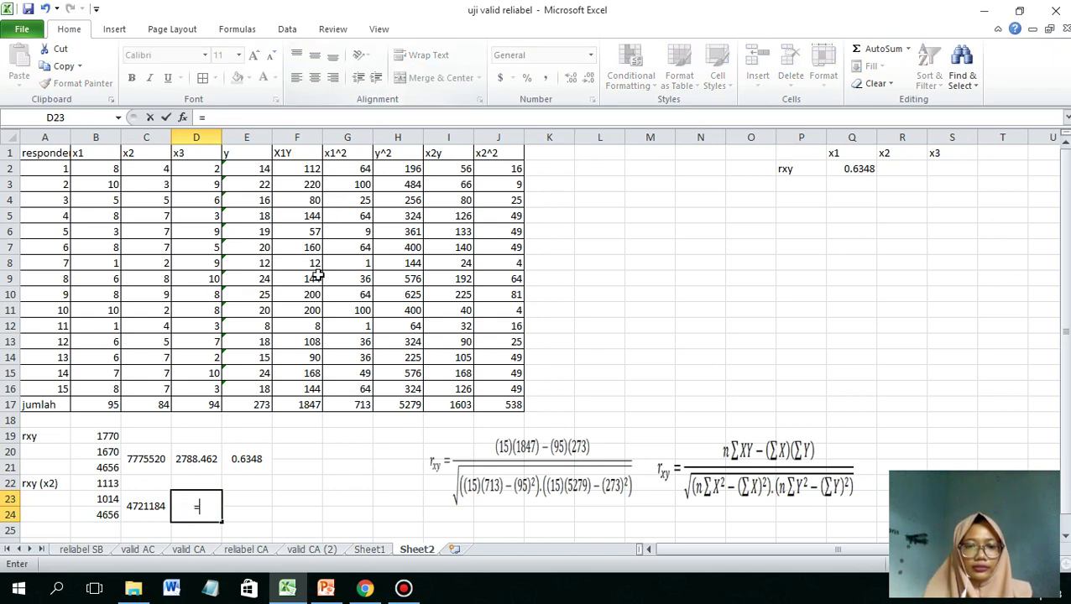
{"action": "type", "text": "srt"}
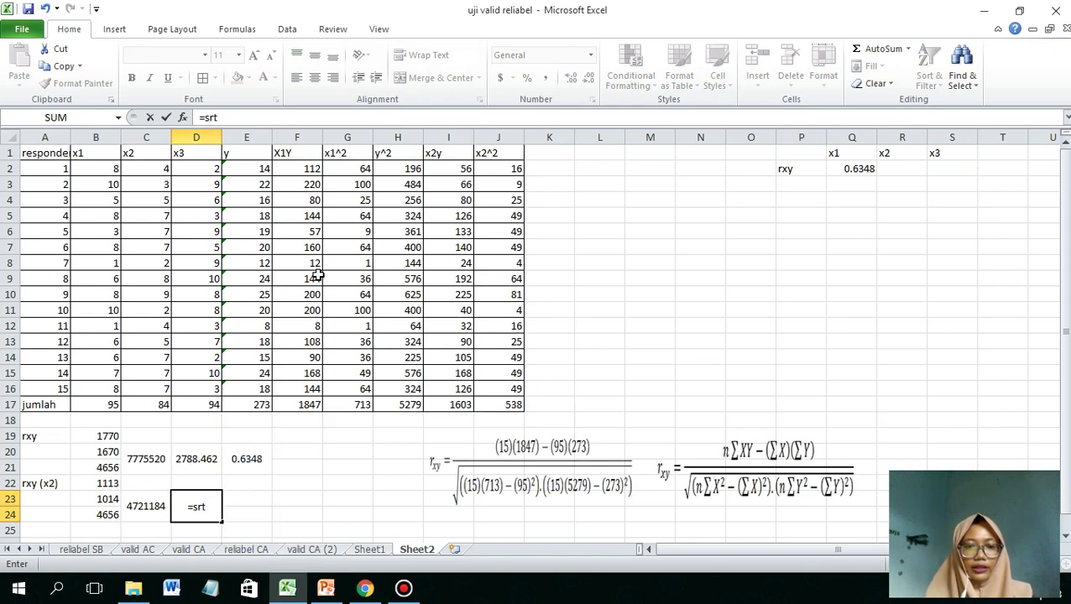
{"action": "key", "text": "BackSpace"}
{"action": "key", "text": "BackSpace"}
{"action": "type", "text": "qr"}
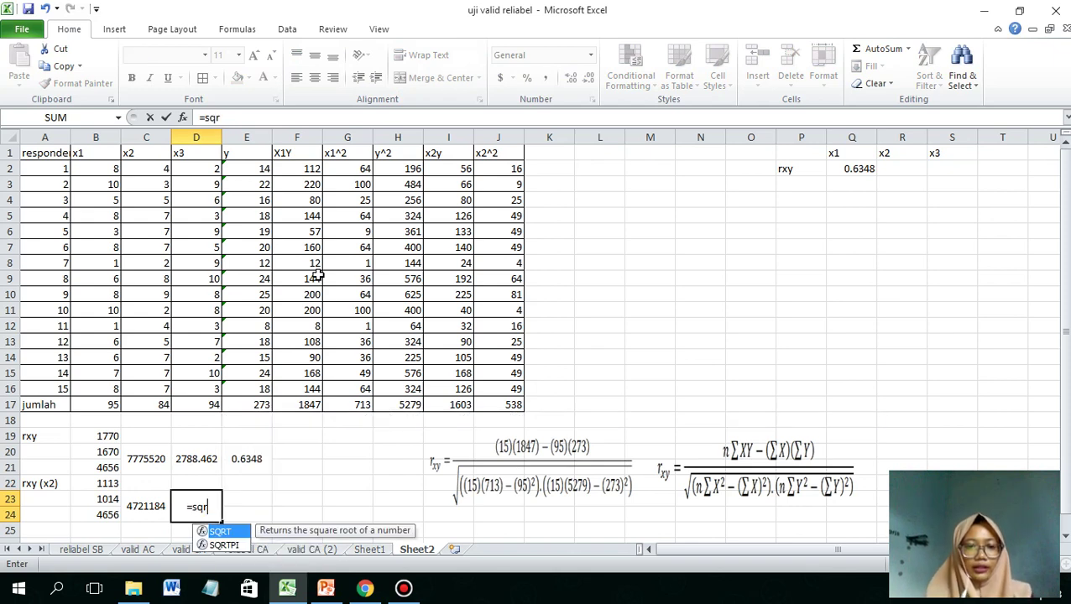
{"action": "type", "text": "t("}
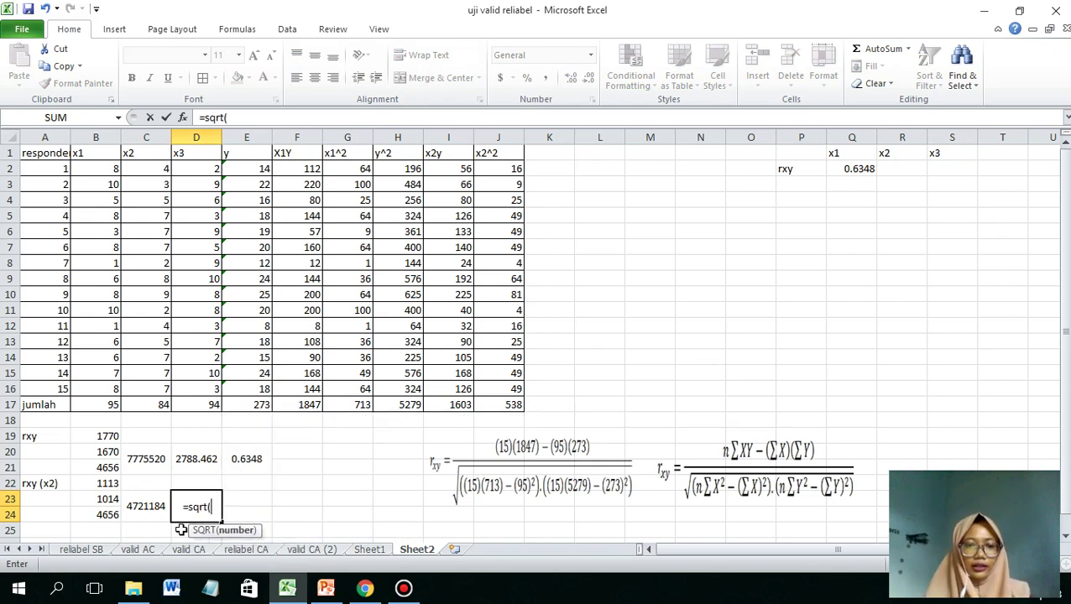
{"action": "left_click", "coordinate": [156, 512]}
{"action": "key", "text": "Return"}
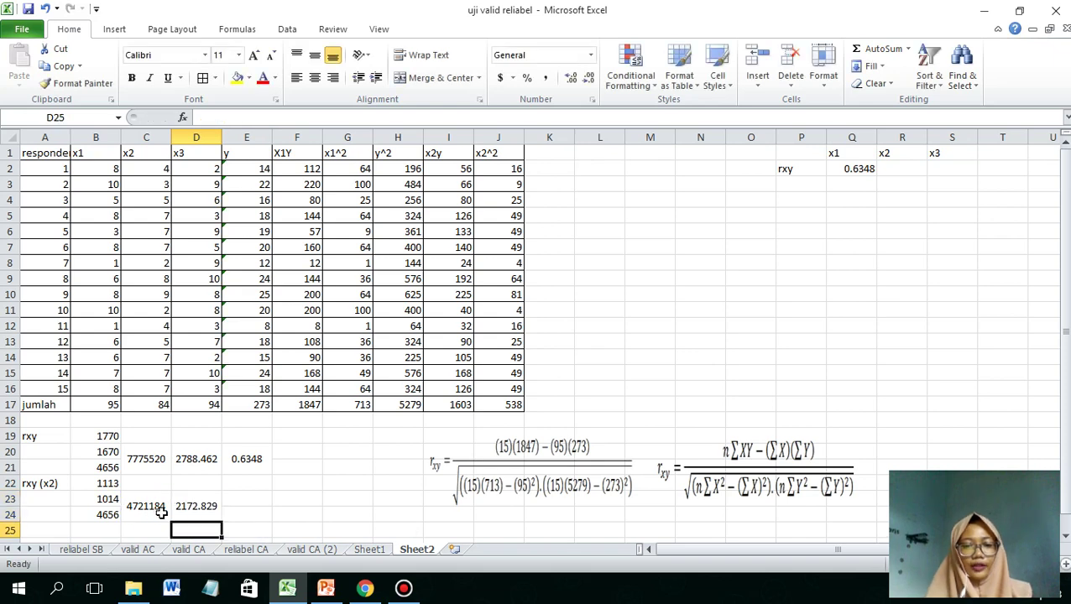
{"action": "left_click", "coordinate": [193, 510]}
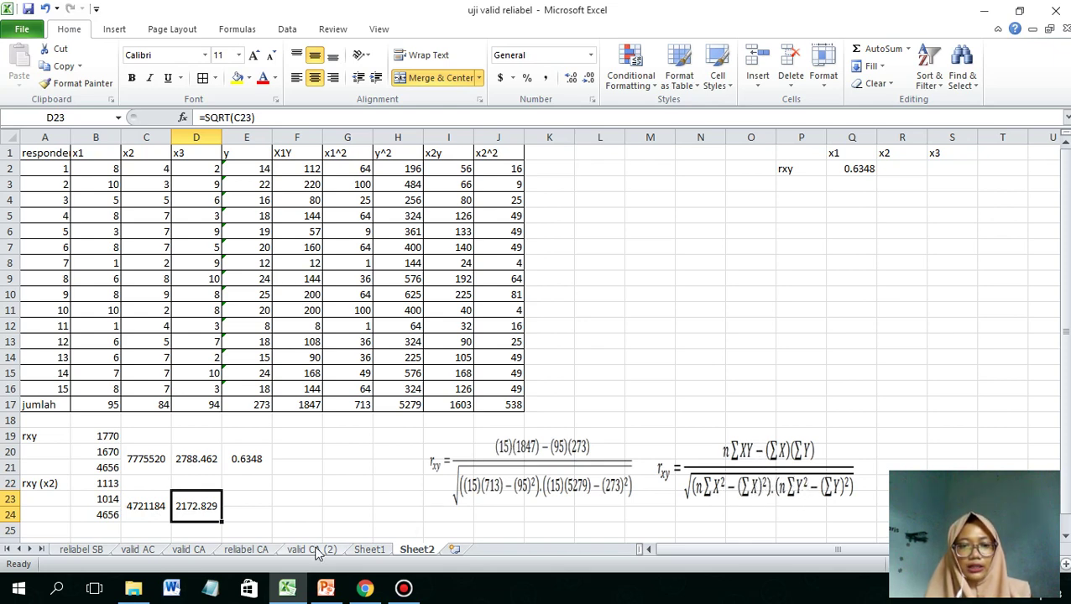
Step: Merge and center cells E23:E24 and align the merged cell vertically to the middle
{"action": "left_click", "coordinate": [248, 504]}
{"action": "left_click_drag", "start_coordinate": [250, 499], "coordinate": [250, 514]}
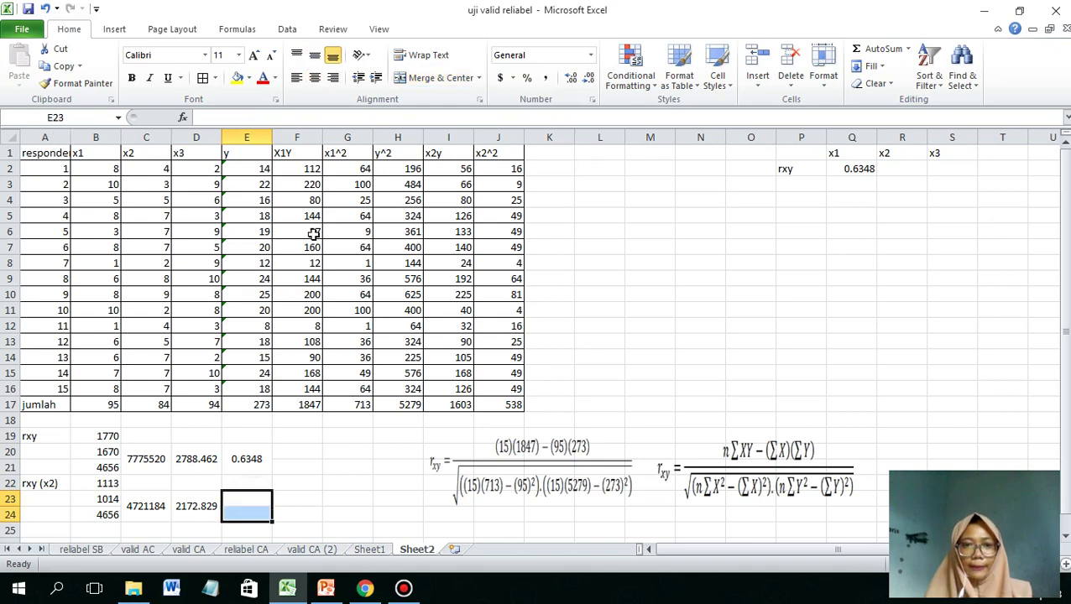
{"action": "left_click", "coordinate": [425, 78]}
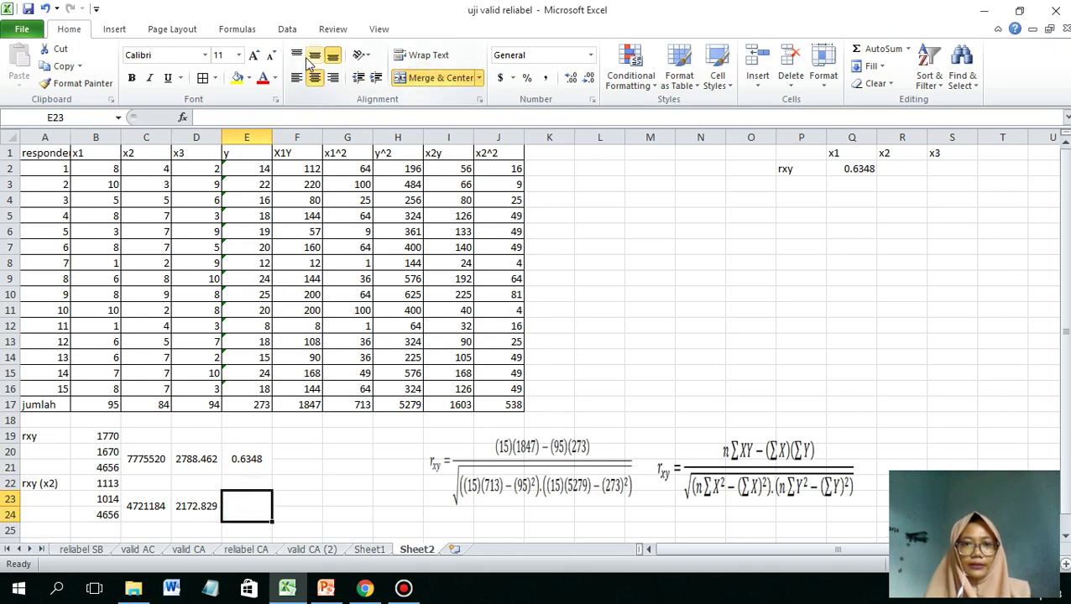
{"action": "left_click", "coordinate": [314, 57]}
Step: Compute rxy for x2 in E23 by dividing the numerator by the square root with =B22/D23
{"action": "type", "text": "="}
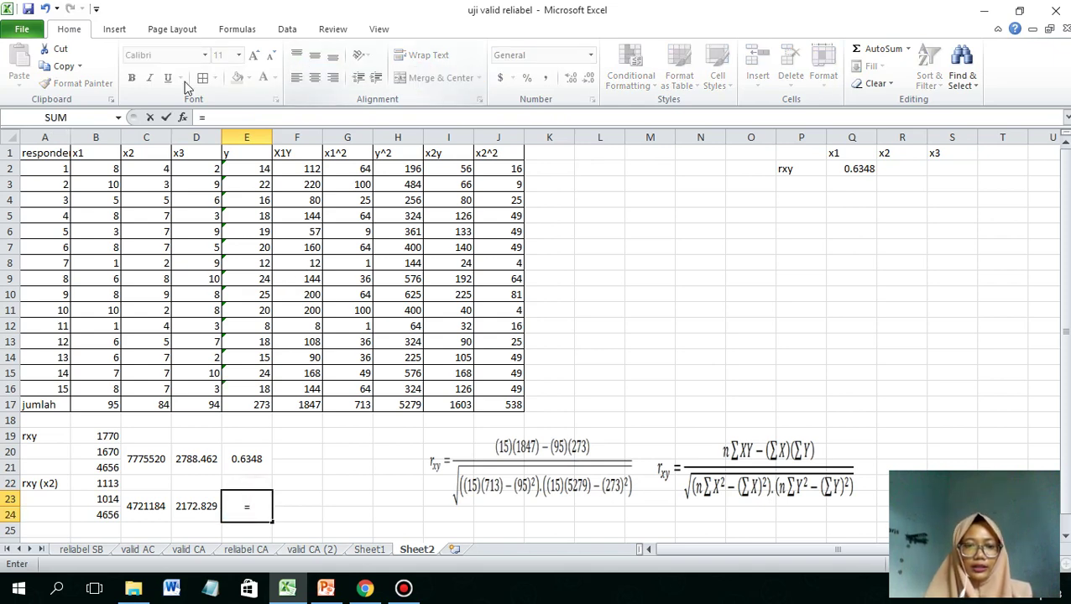
{"action": "left_click", "coordinate": [100, 486]}
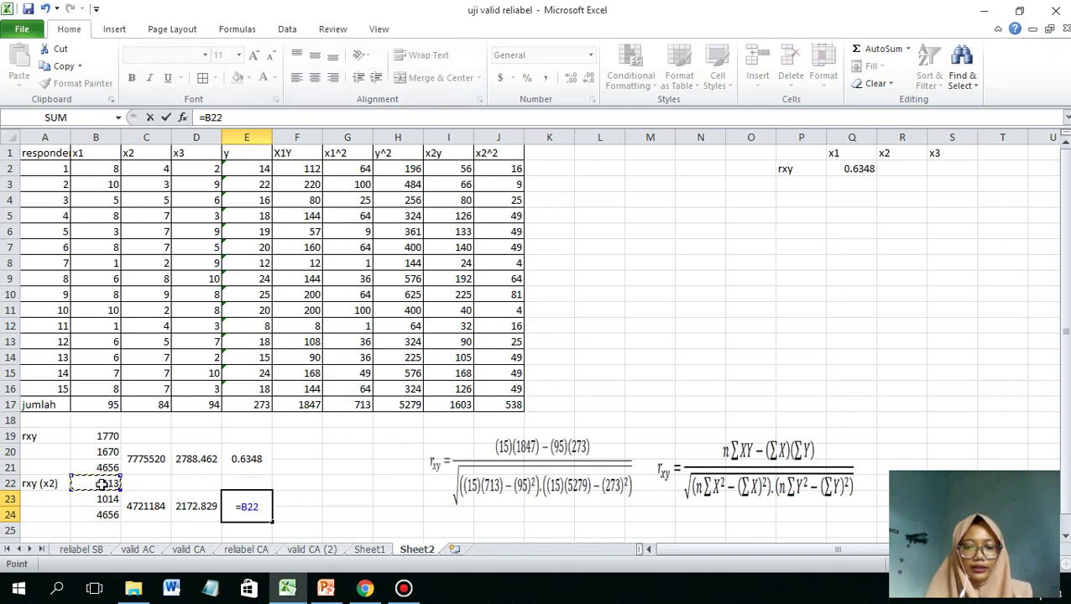
{"action": "type", "text": "/"}
{"action": "left_click", "coordinate": [215, 503]}
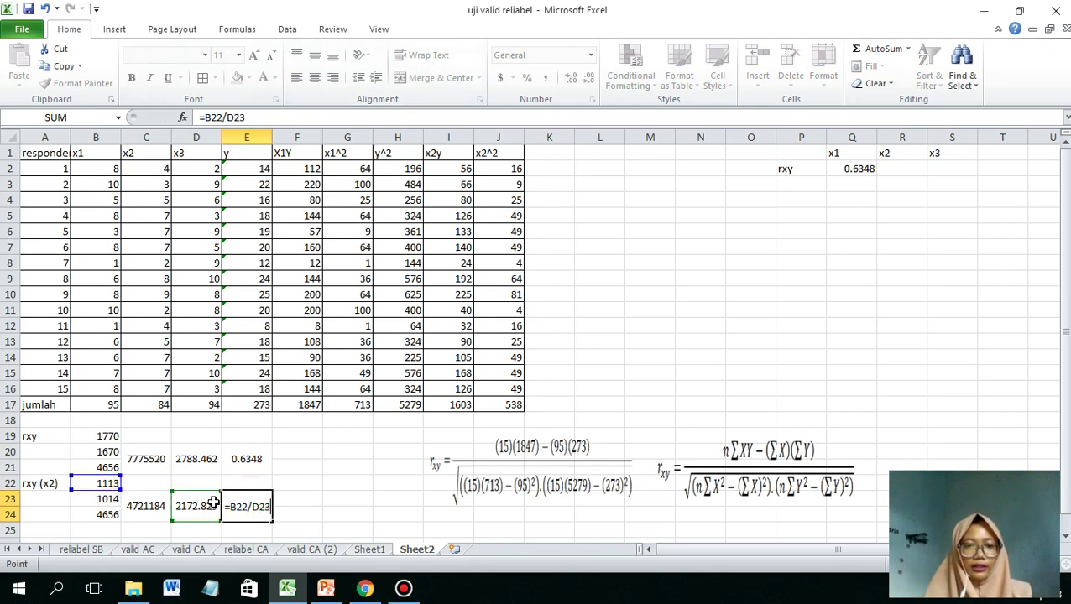
{"action": "key", "text": "Return"}
Step: Reduce the displayed decimals of the x2 correlation in E23 to four places
{"action": "left_click", "coordinate": [248, 510]}
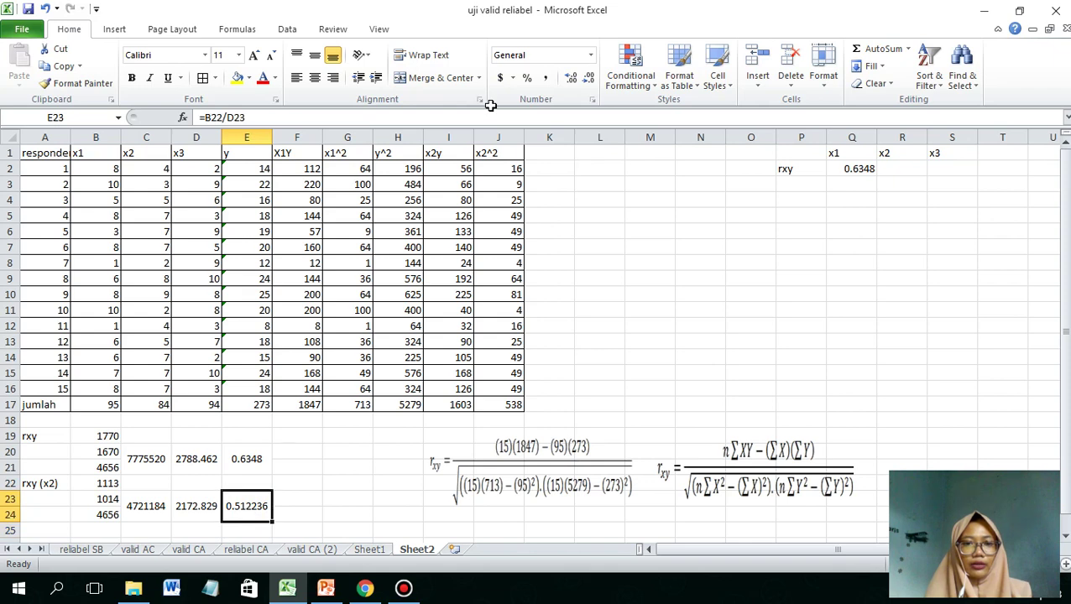
{"action": "left_click", "coordinate": [589, 79]}
{"action": "left_click", "coordinate": [589, 79]}
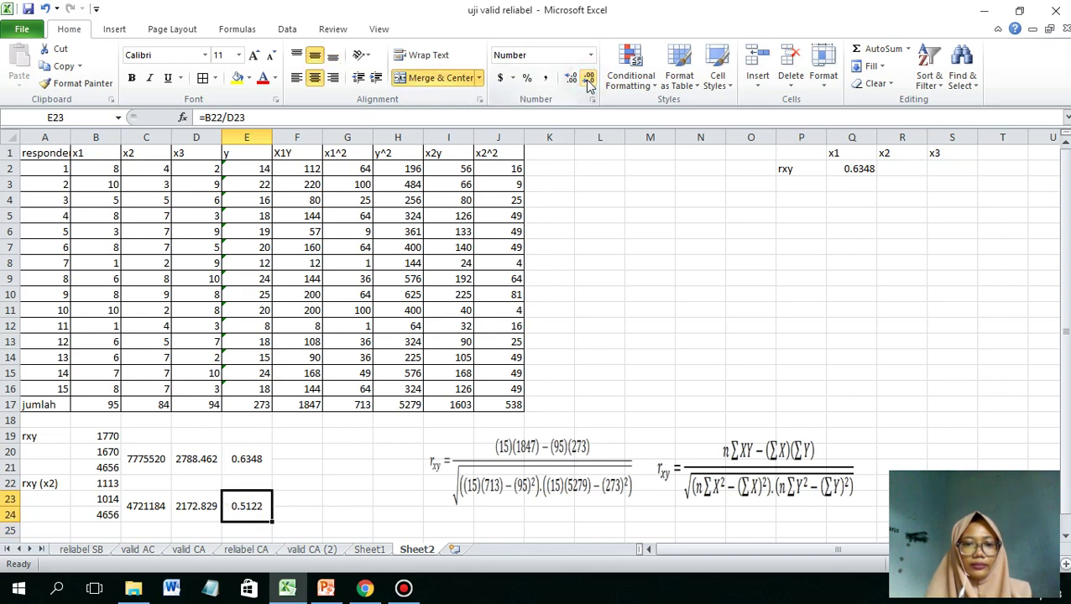
{"action": "left_click", "coordinate": [287, 513]}
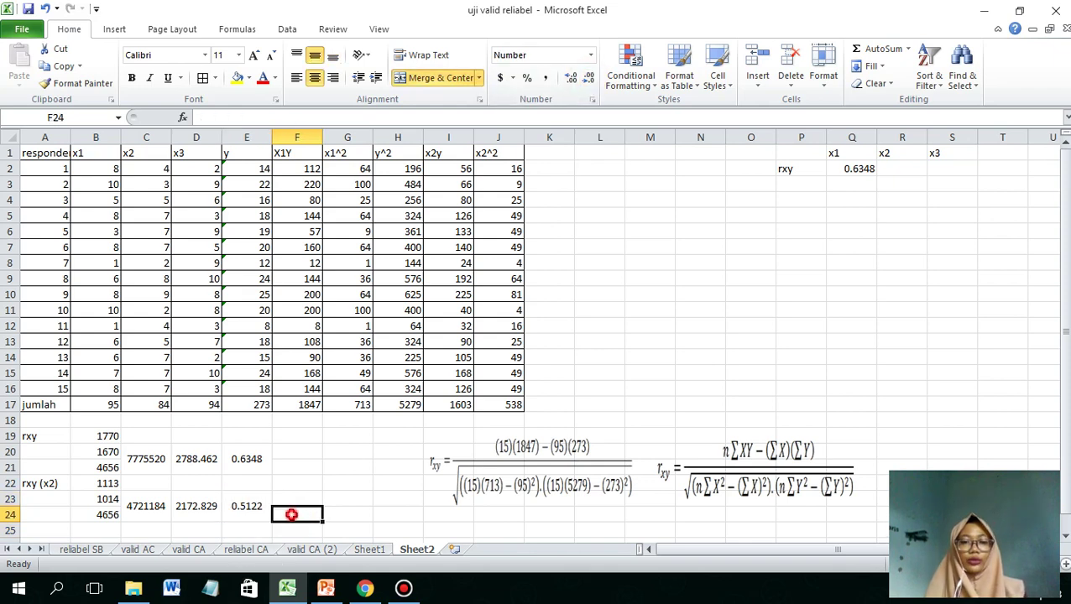
Step: Fill the rxy summary cell for x2 in R2 with a reference to the result in E23
{"action": "left_click", "coordinate": [891, 167]}
{"action": "type", "text": "="}
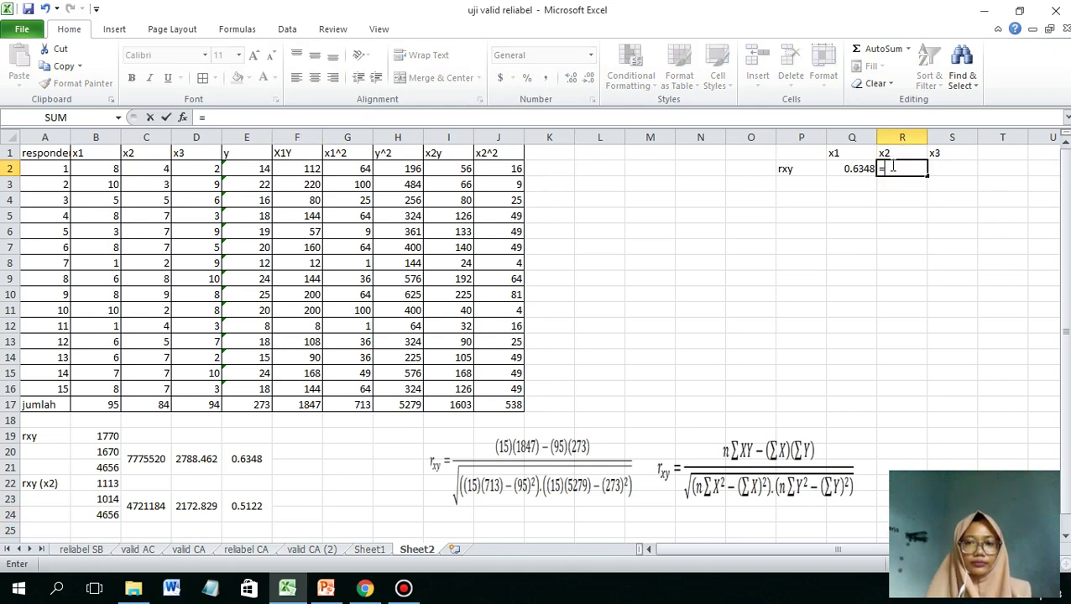
{"action": "left_click", "coordinate": [249, 509]}
{"action": "key", "text": "Return"}
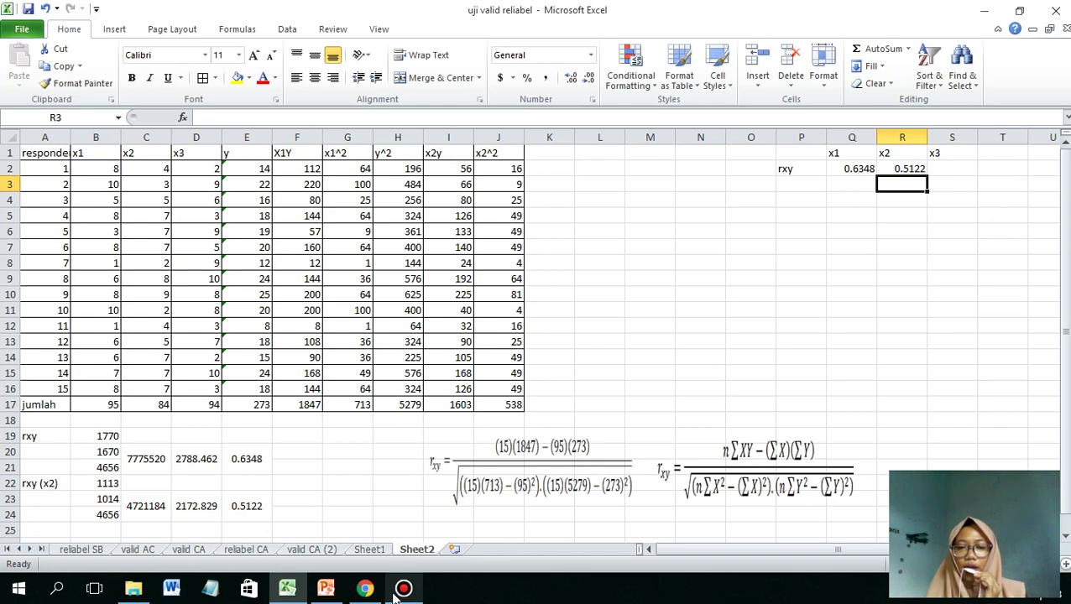
{"action": "mouse_move", "coordinate": [394, 594]}
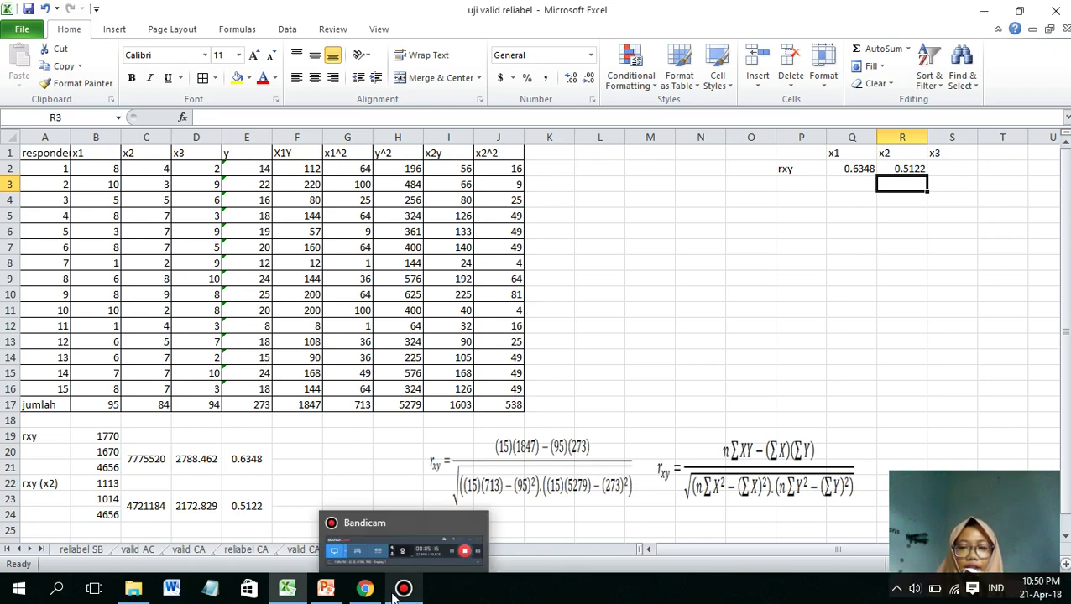
{"action": "left_click", "coordinate": [409, 590]}
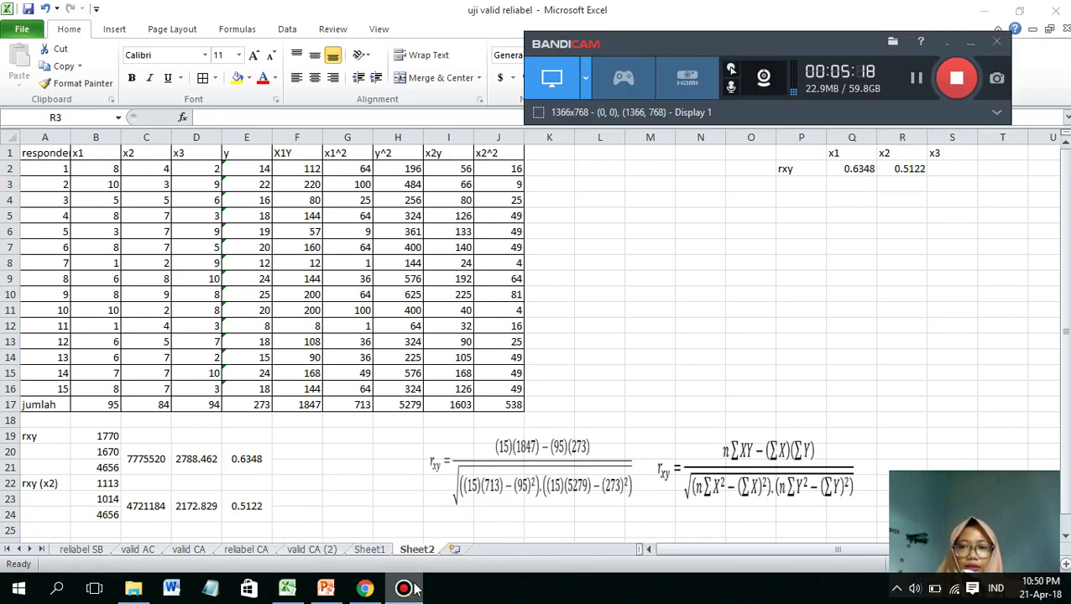